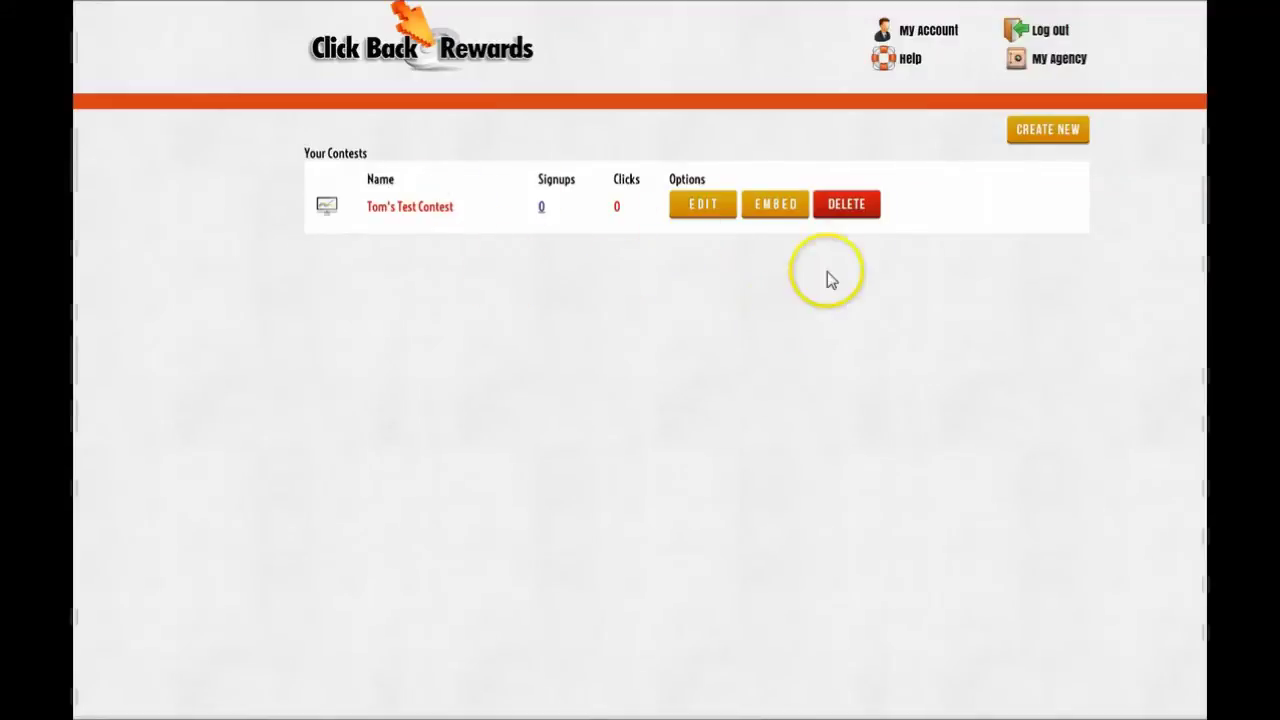
Open the test contest for editing from the Your Contests list
left_click(698, 206)
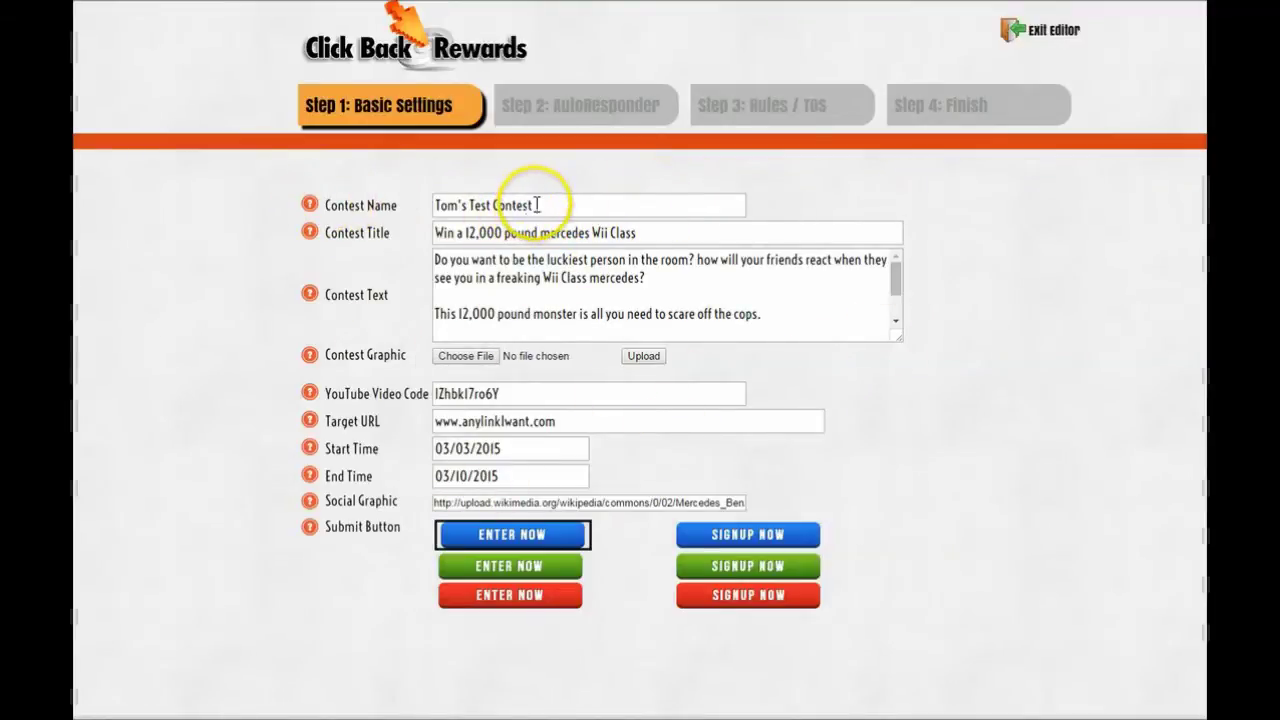
Open the contest's Basic Settings and scroll through the Mercedes Wii Class contest text
mouse_move(313, 243)
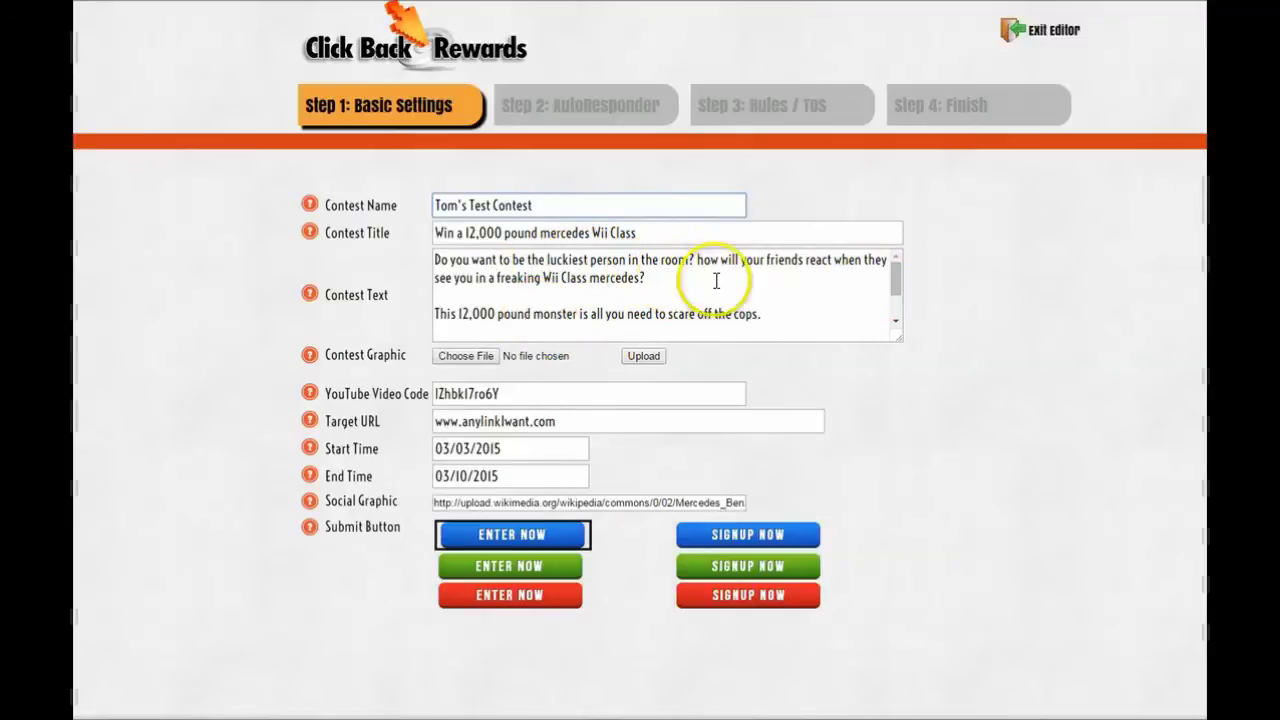
left_click(897, 280)
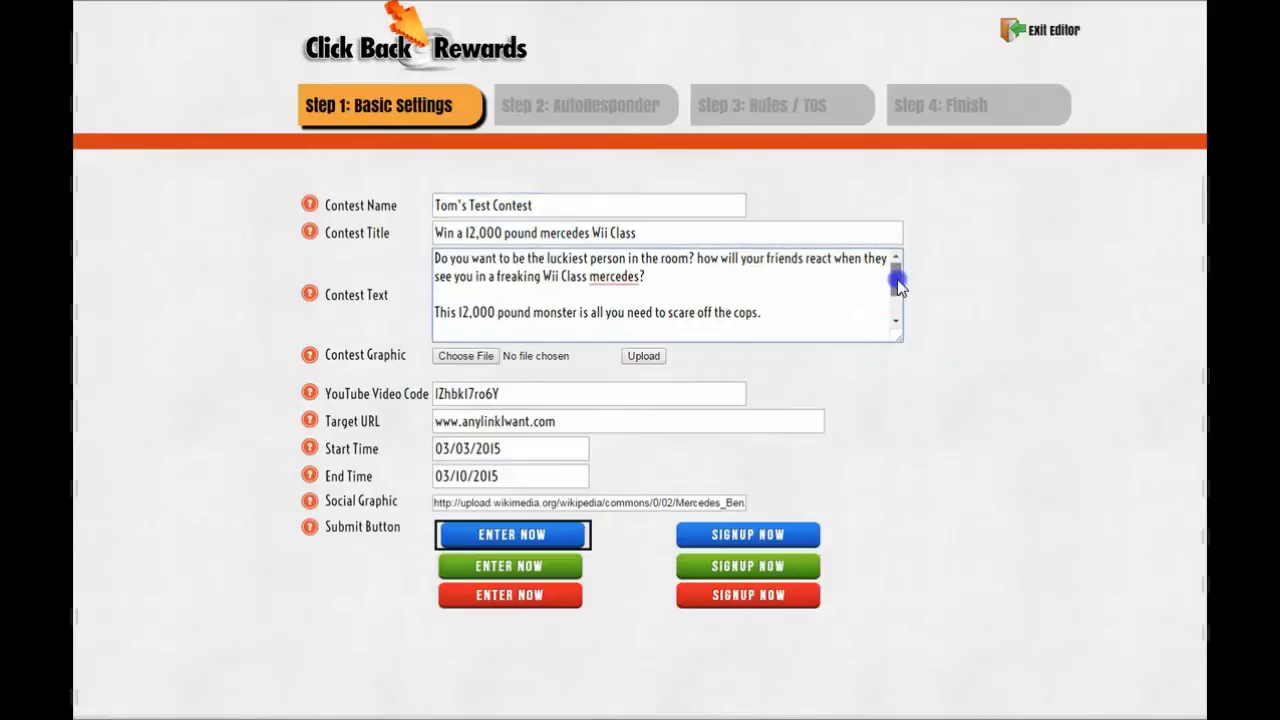
left_click_drag(897, 284, 901, 311)
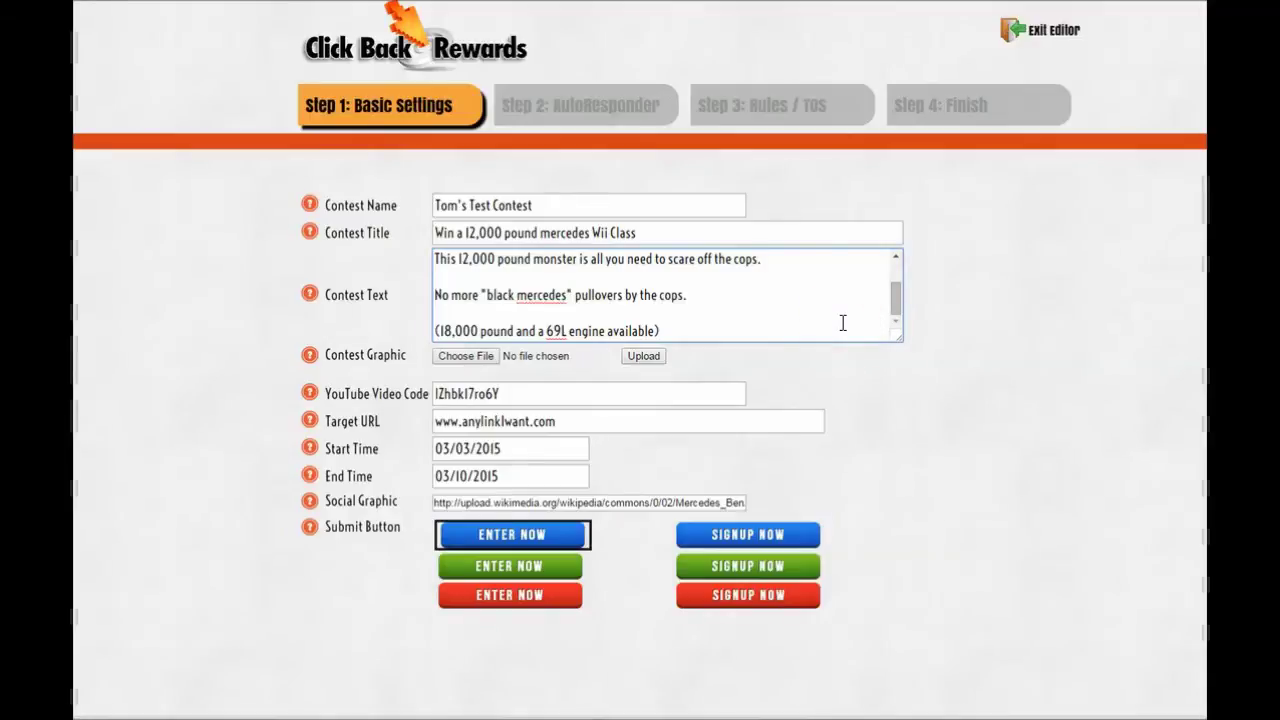
left_click(462, 362)
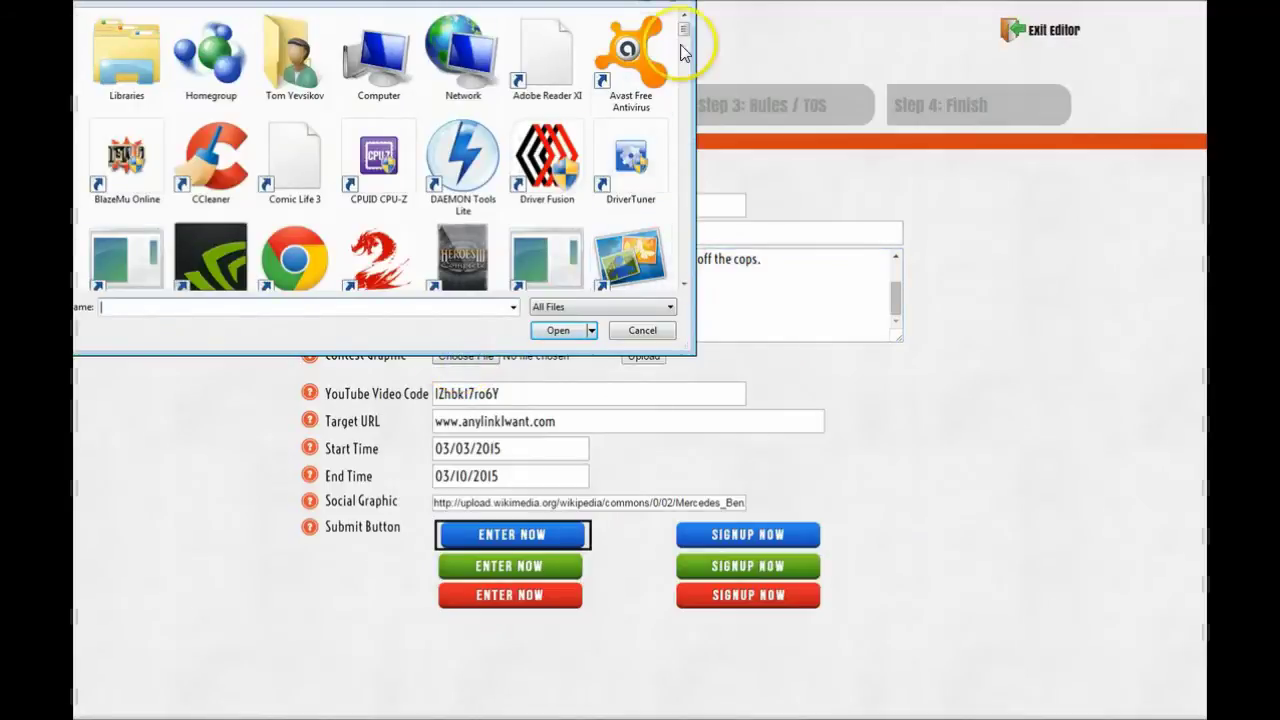
left_click_drag(686, 38, 672, 285)
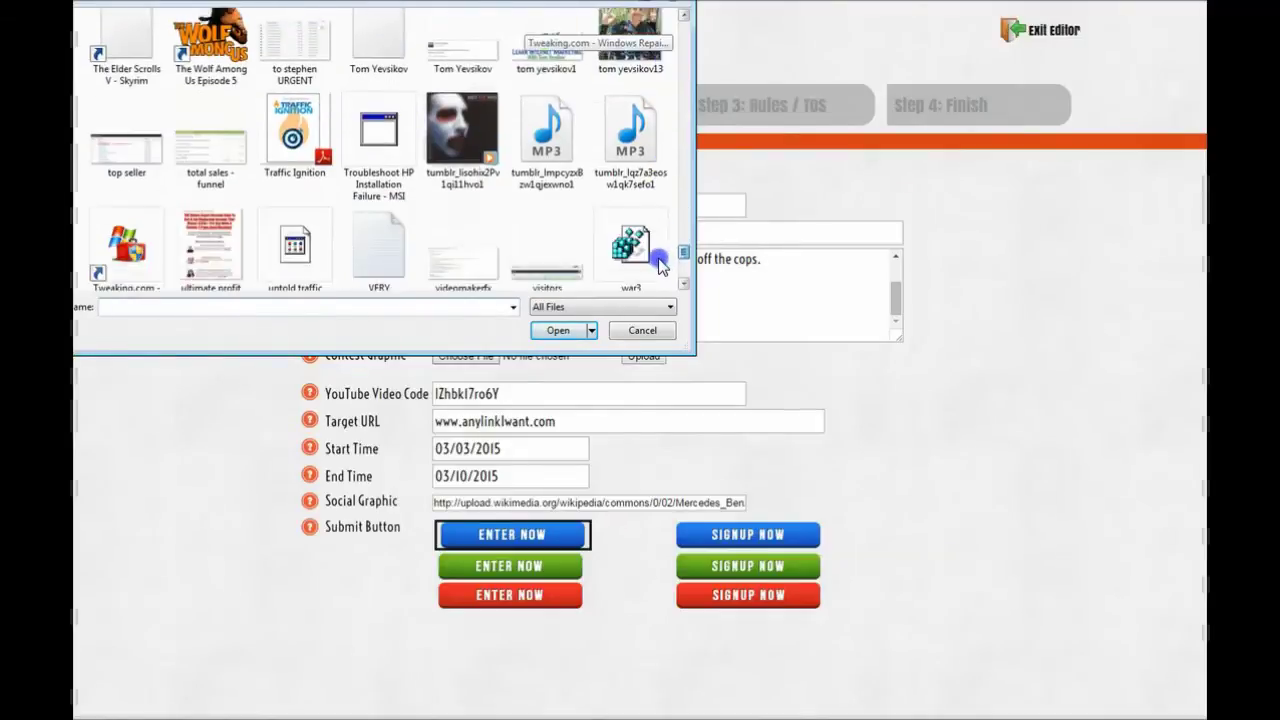
left_click(643, 330)
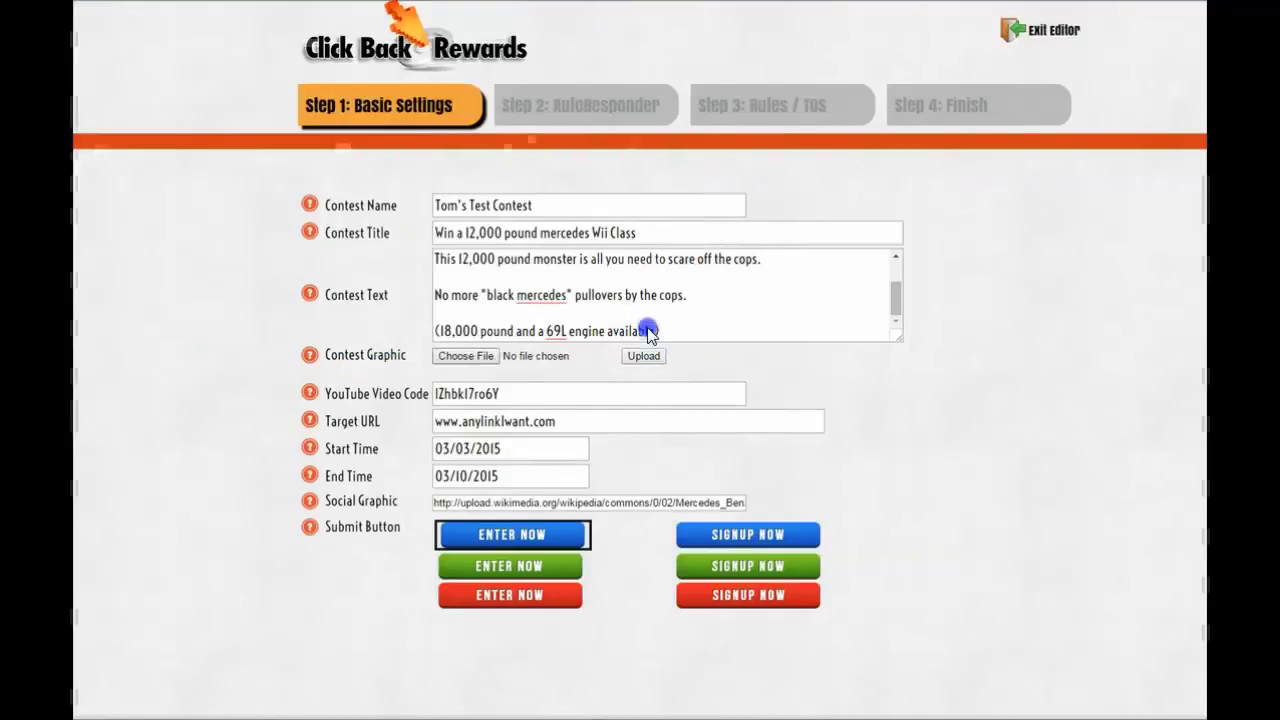
left_click(557, 397)
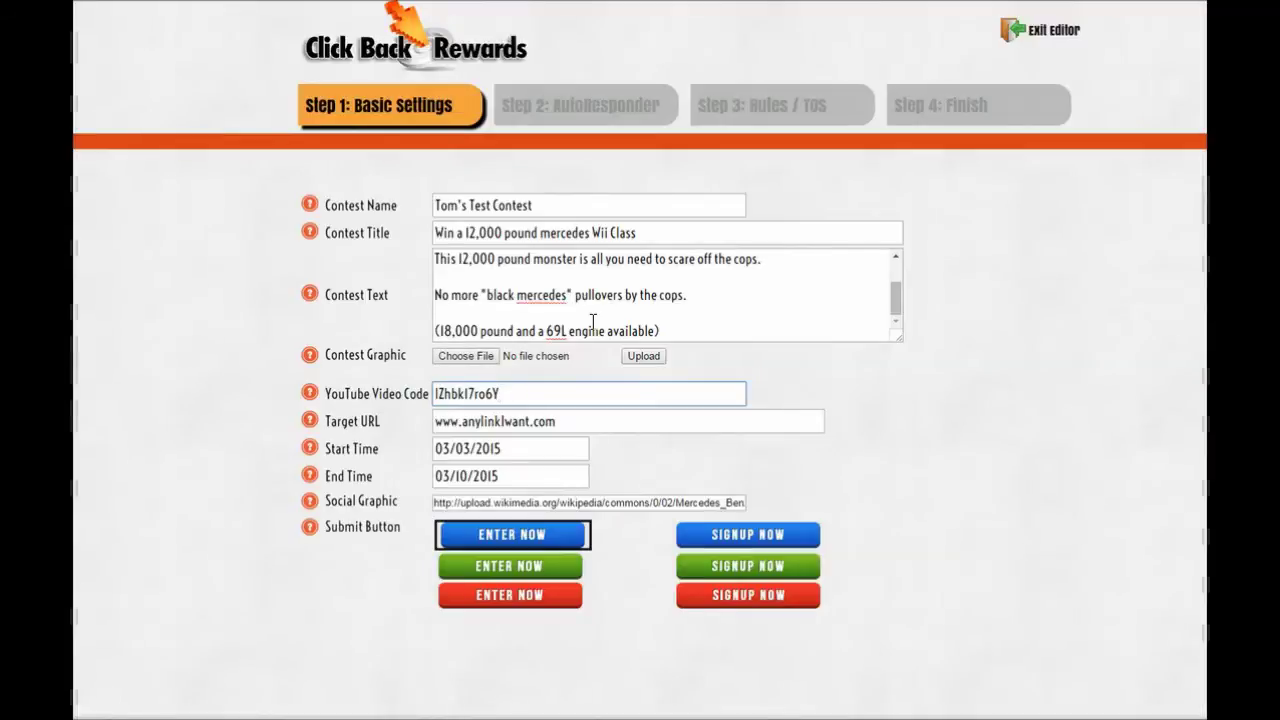
left_click_drag(565, 422, 432, 427)
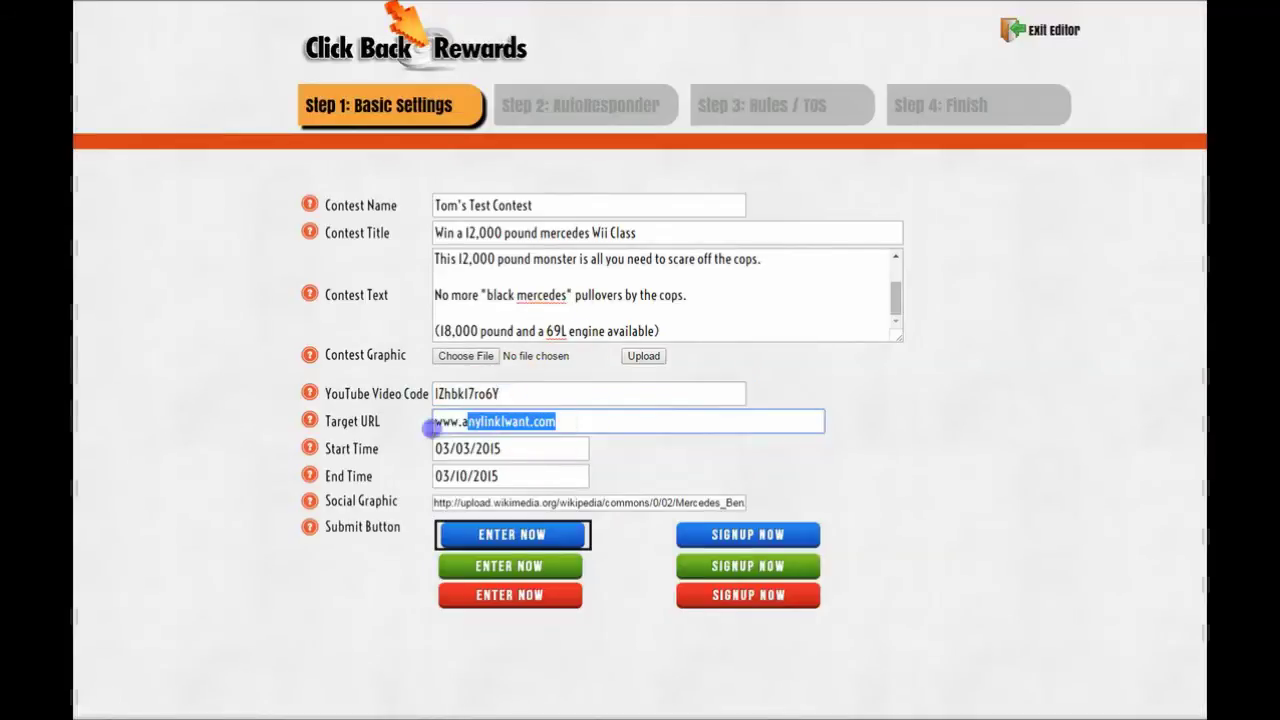
left_click(565, 424)
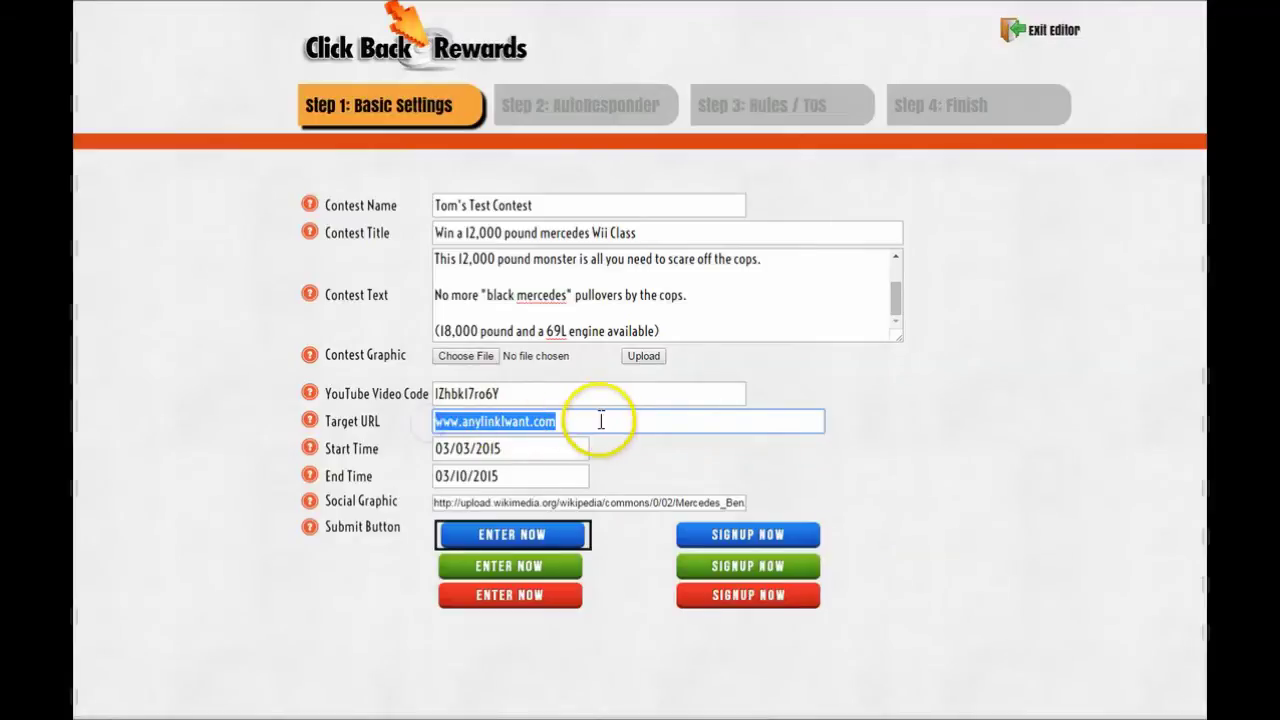
left_click_drag(600, 417, 494, 425)
left_click(566, 422)
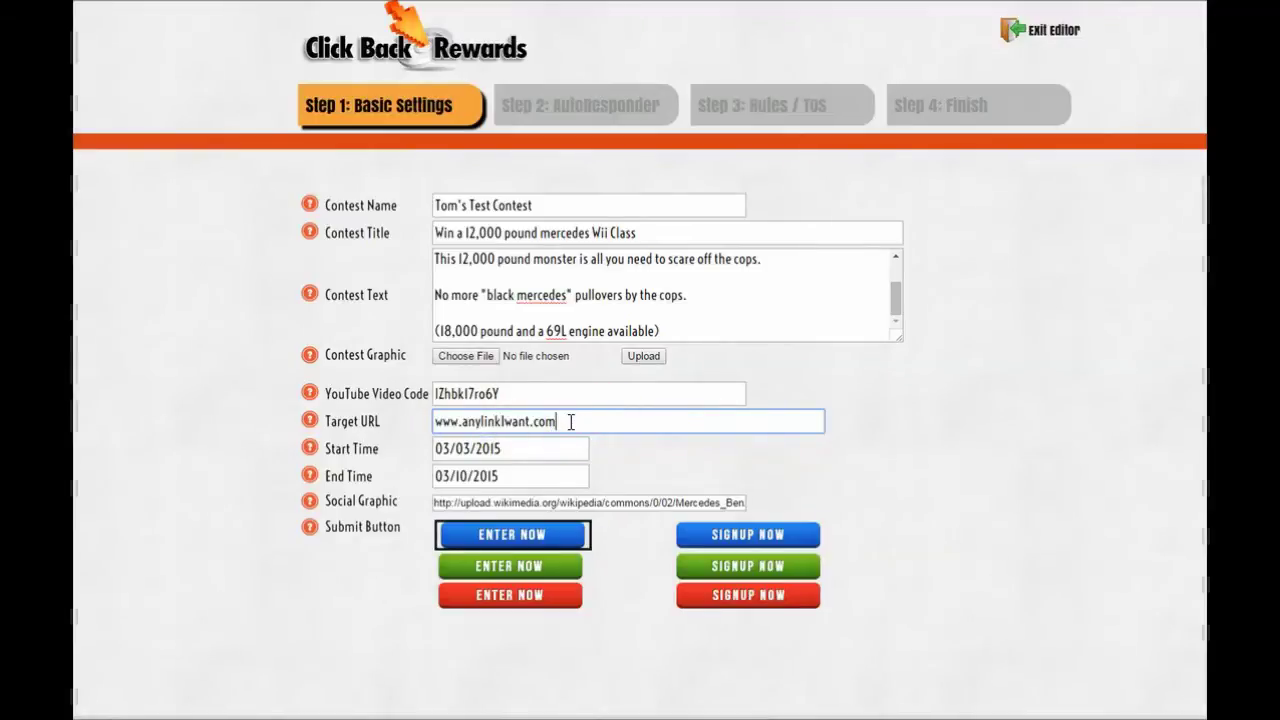
left_click(556, 423)
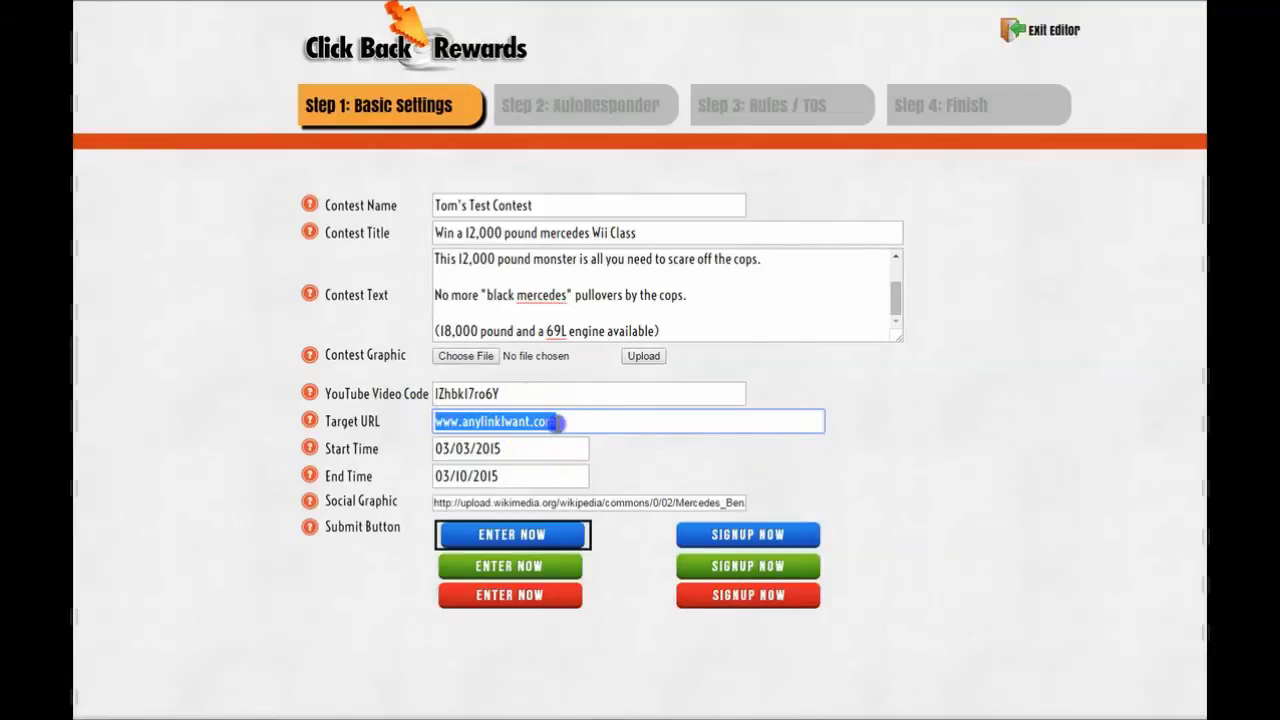
left_click_drag(557, 422, 386, 420)
left_click_drag(557, 422, 455, 422)
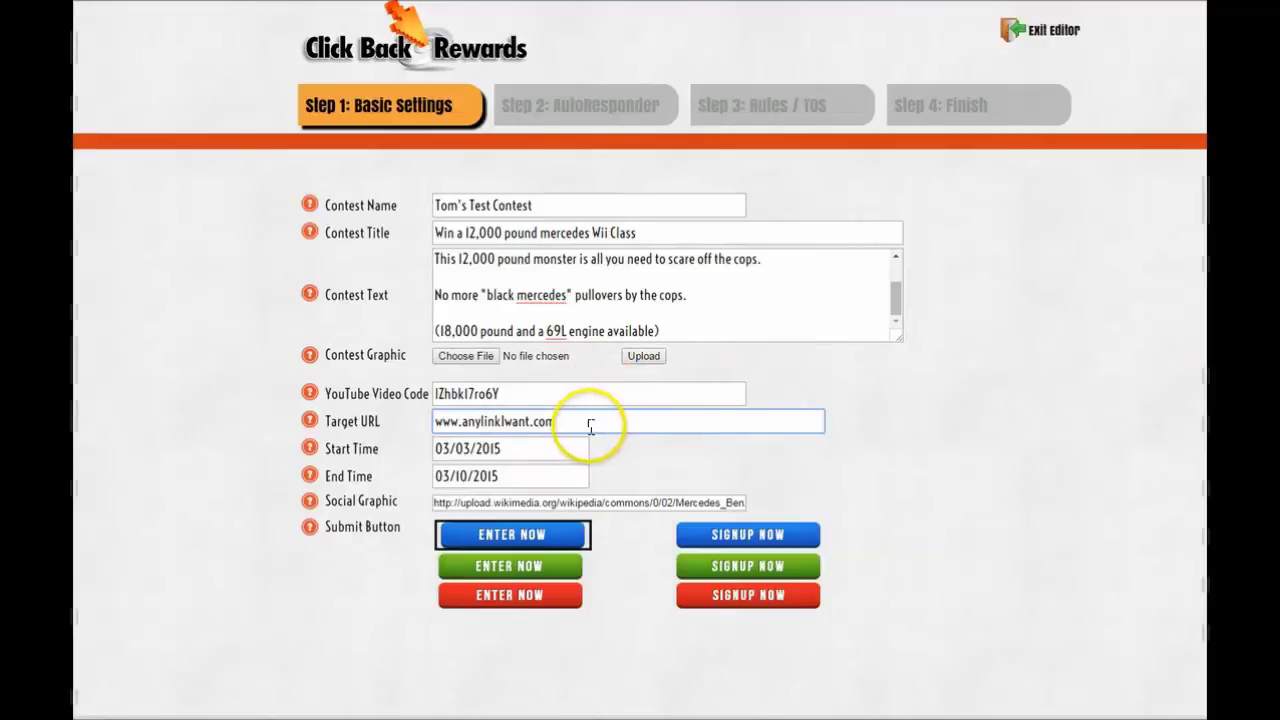
left_click_drag(588, 423, 388, 447)
Keep the dates 03/03/2015 to 03/10/2015, then go to Step 2: AutoResponder
left_click(543, 448)
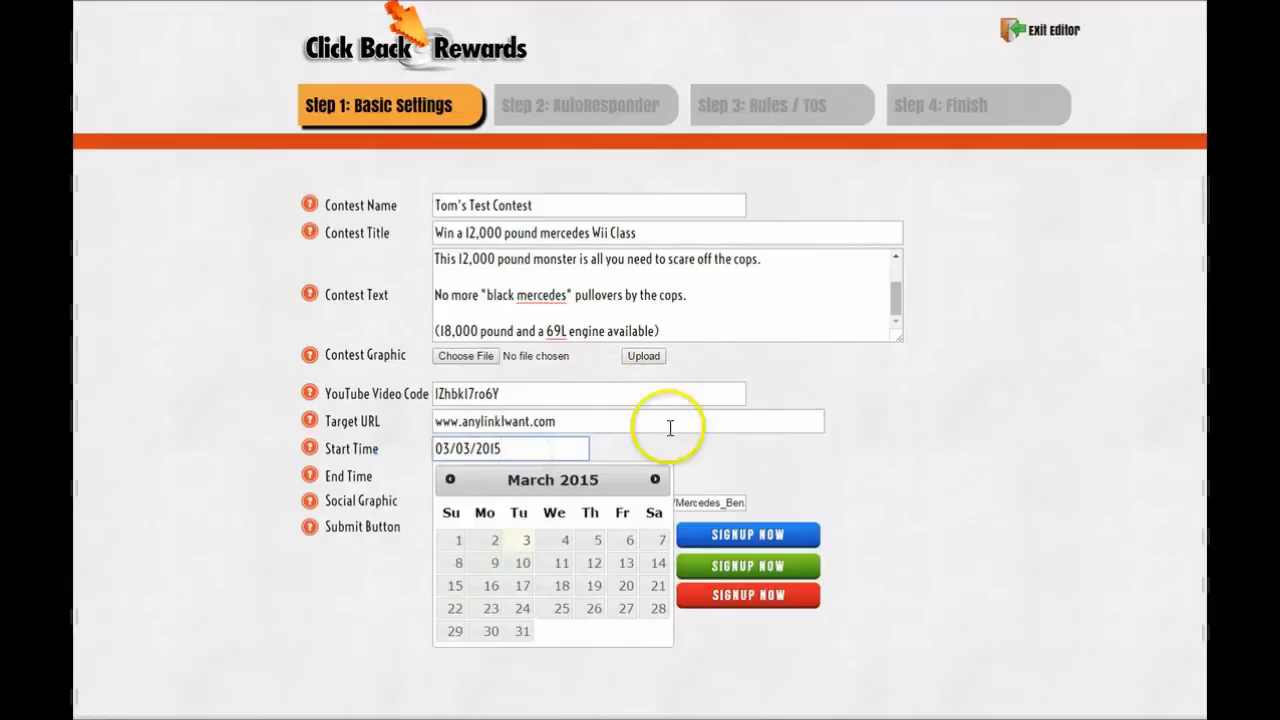
left_click(555, 478)
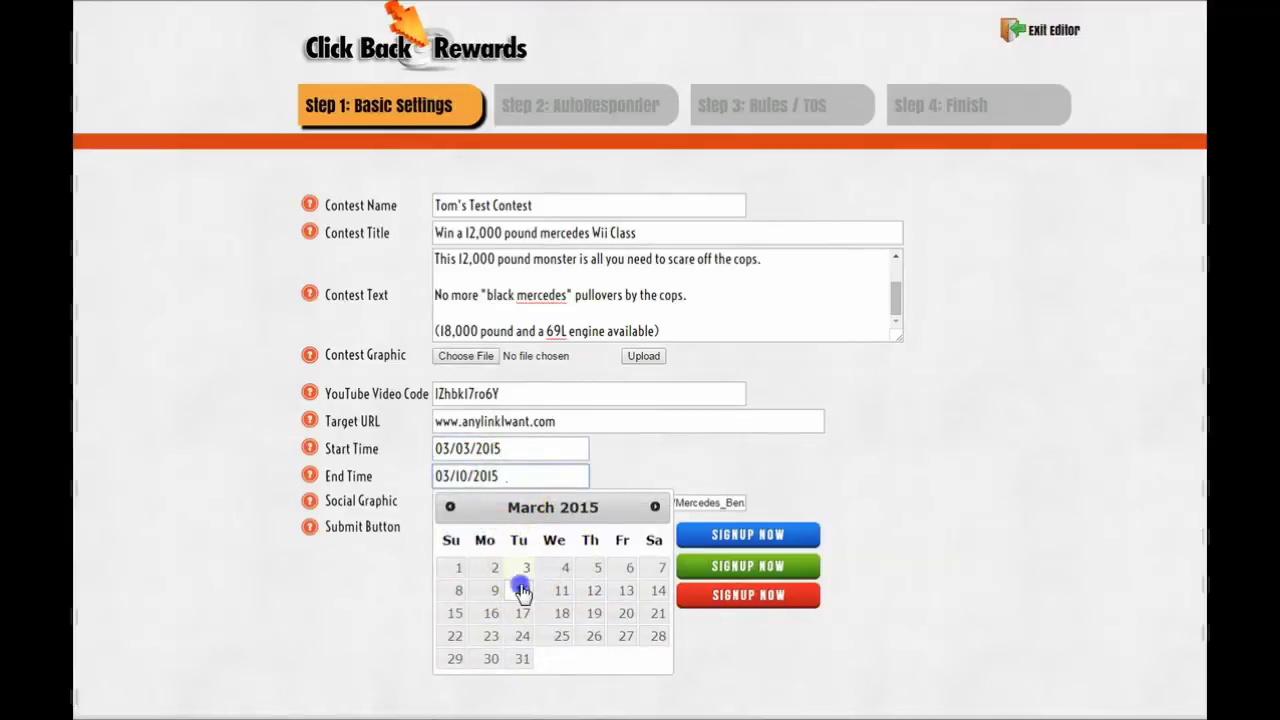
left_click(522, 588)
mouse_move(490, 503)
left_mouse_down()
mouse_move(766, 494)
mouse_move(651, 506)
mouse_move(481, 497)
left_mouse_up()
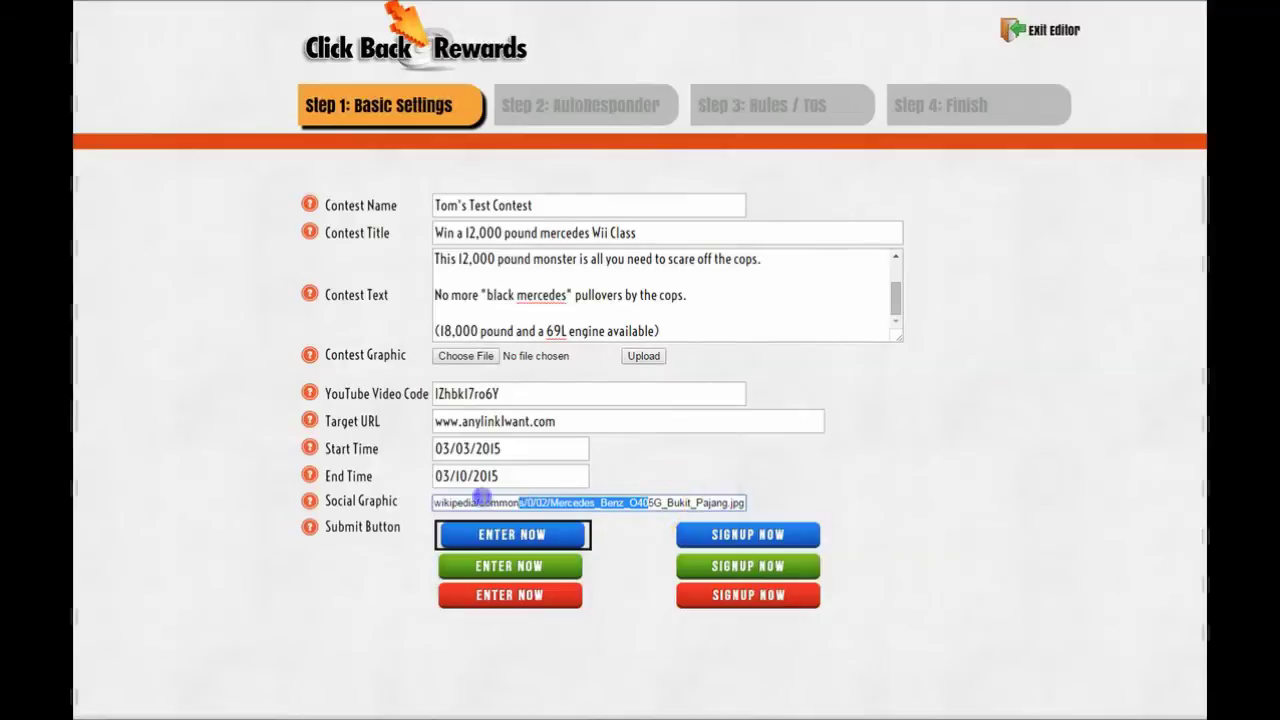
left_click(612, 513)
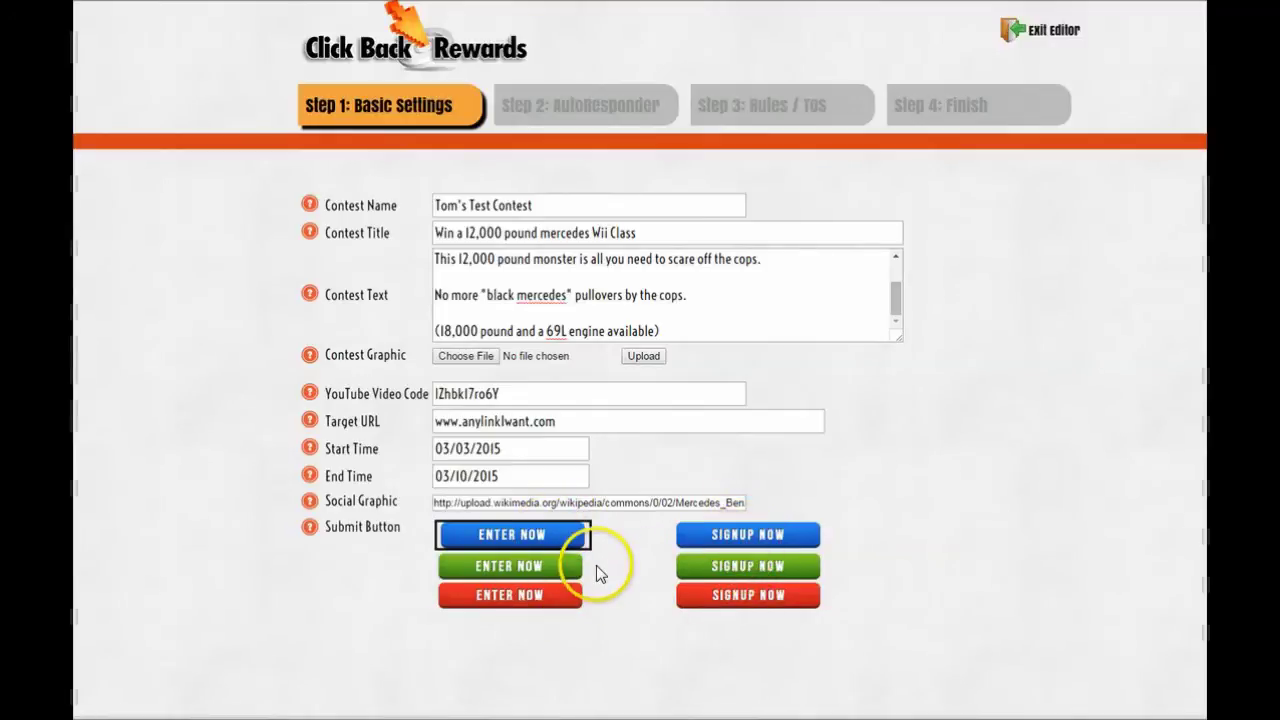
left_click(575, 117)
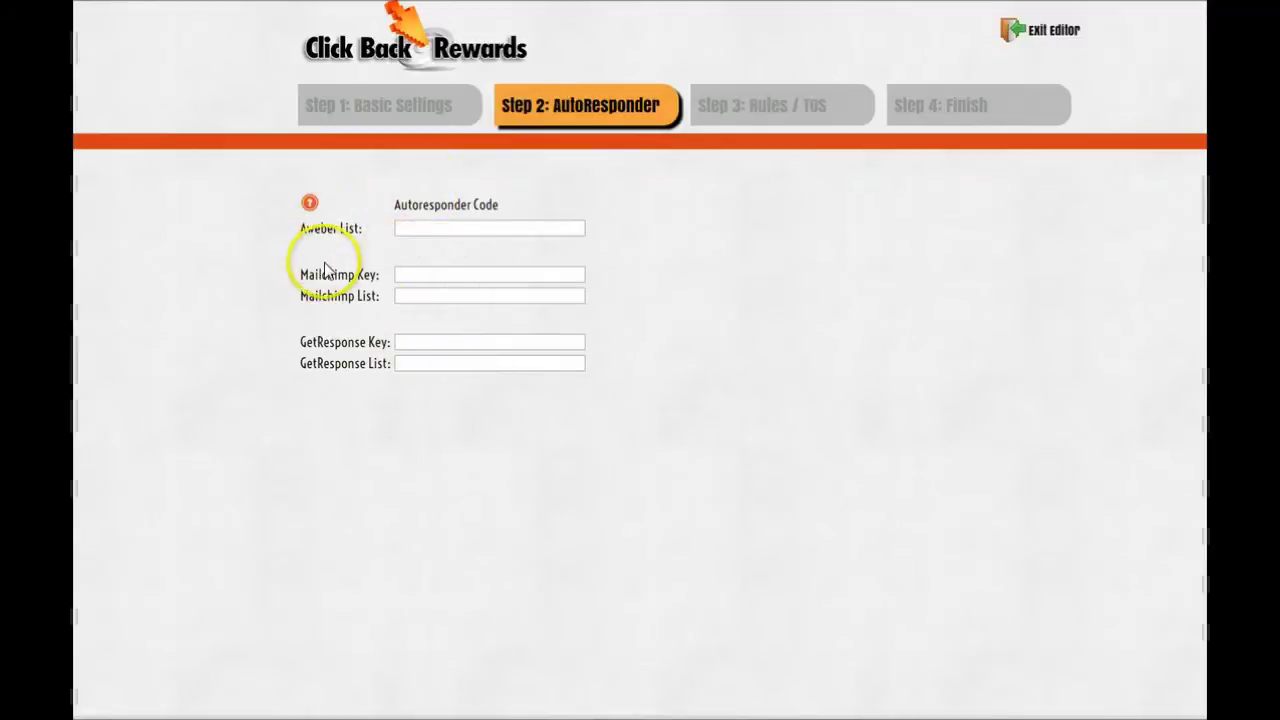
Leave the Aweber, Mailchimp and GetResponse list fields blank and go to Step 3: Rules / TOS
mouse_move(305, 208)
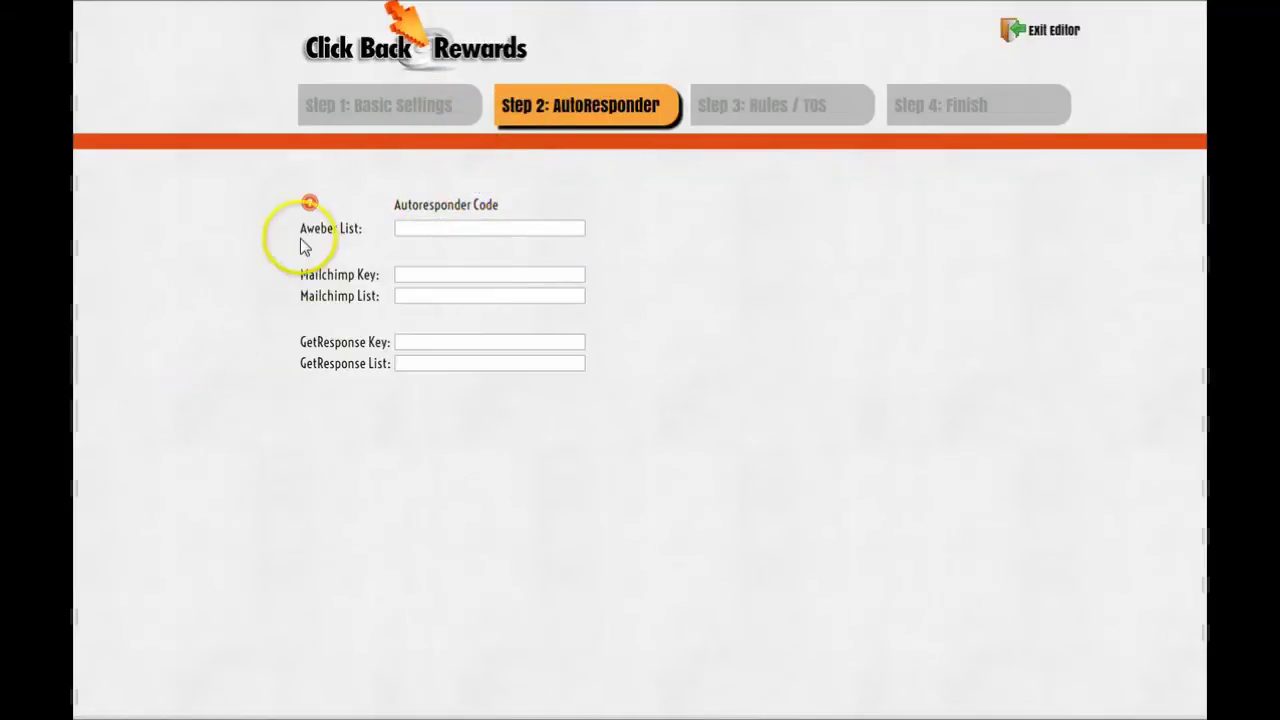
left_click_drag(300, 242, 720, 245)
left_click(719, 243)
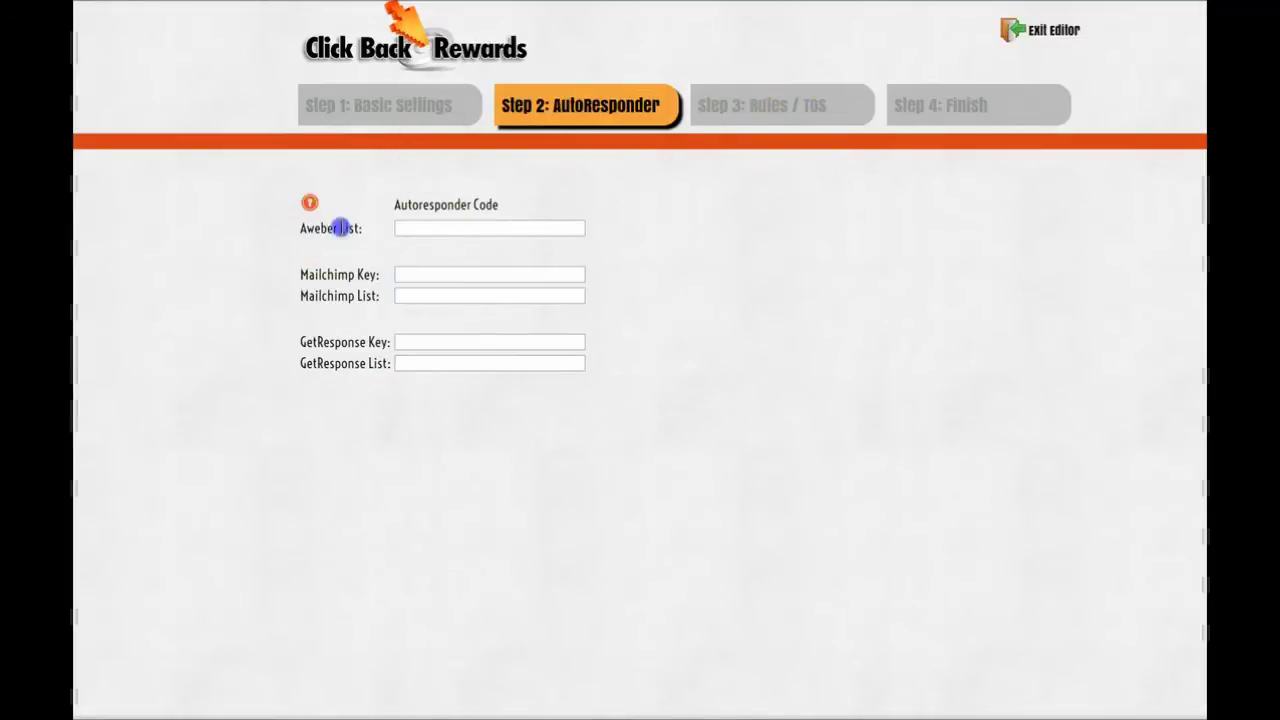
left_click_drag(337, 220, 403, 371)
left_click(341, 368)
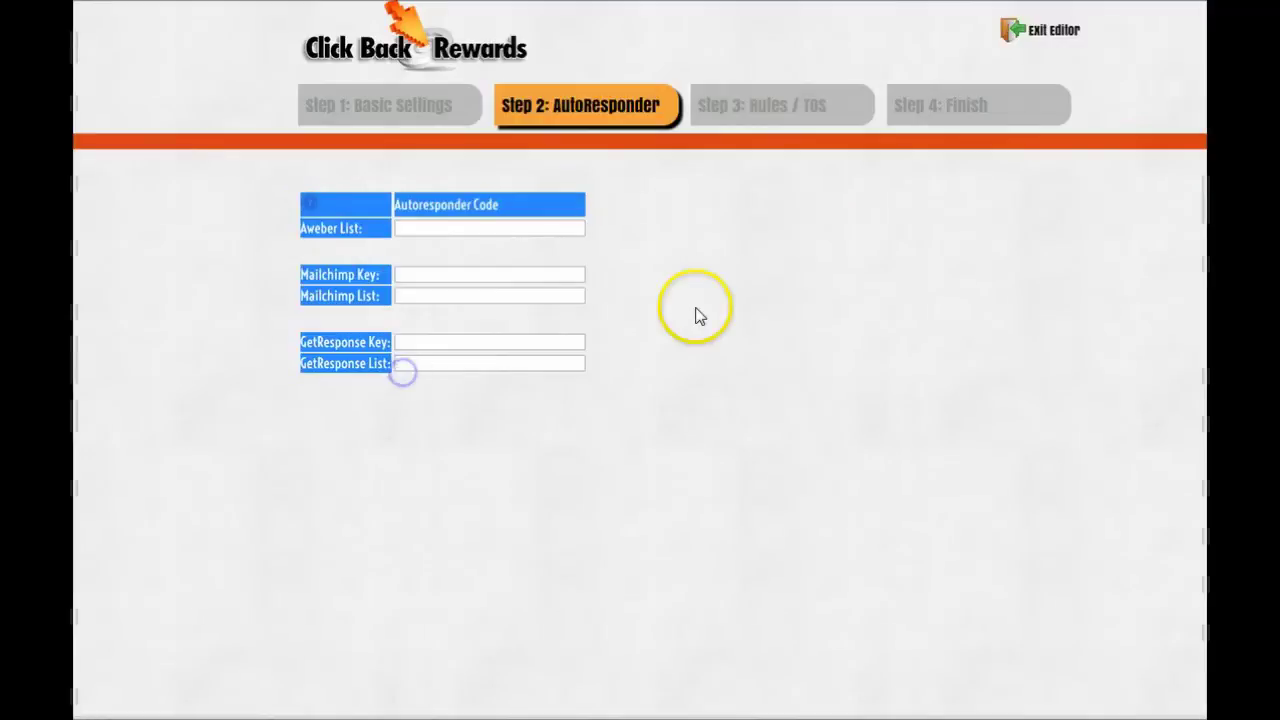
left_click(696, 300)
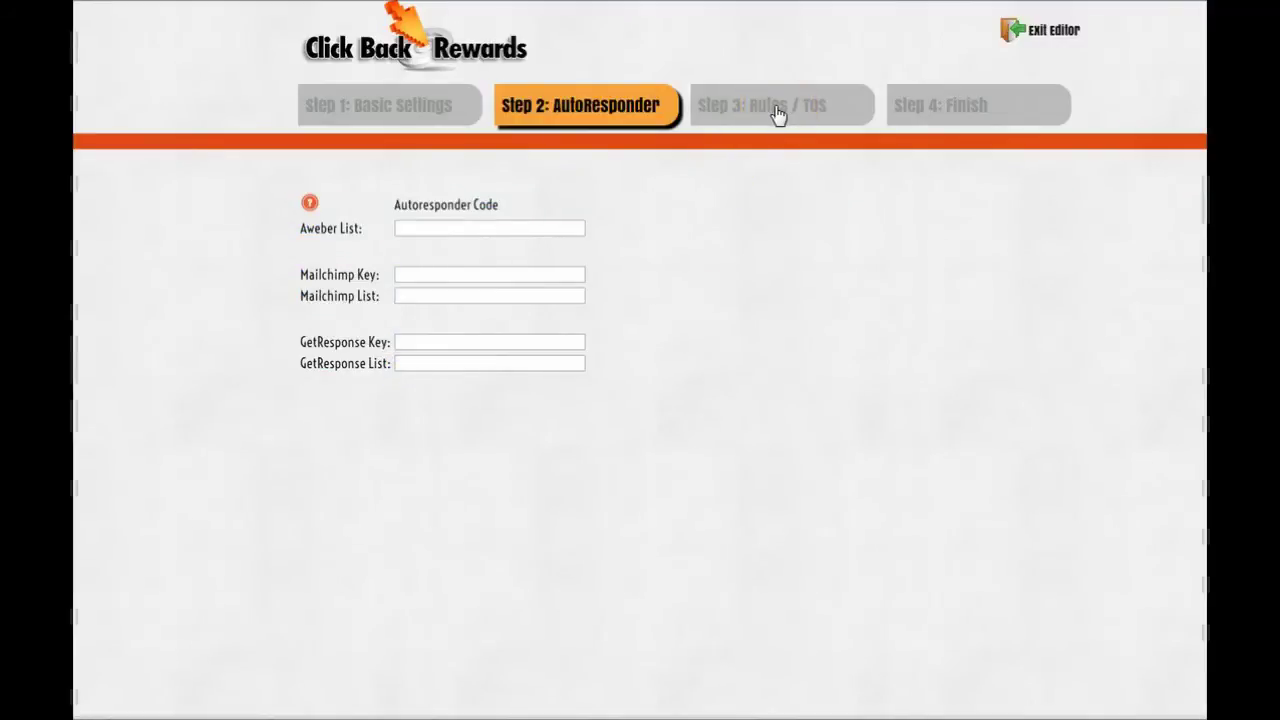
left_click(778, 115)
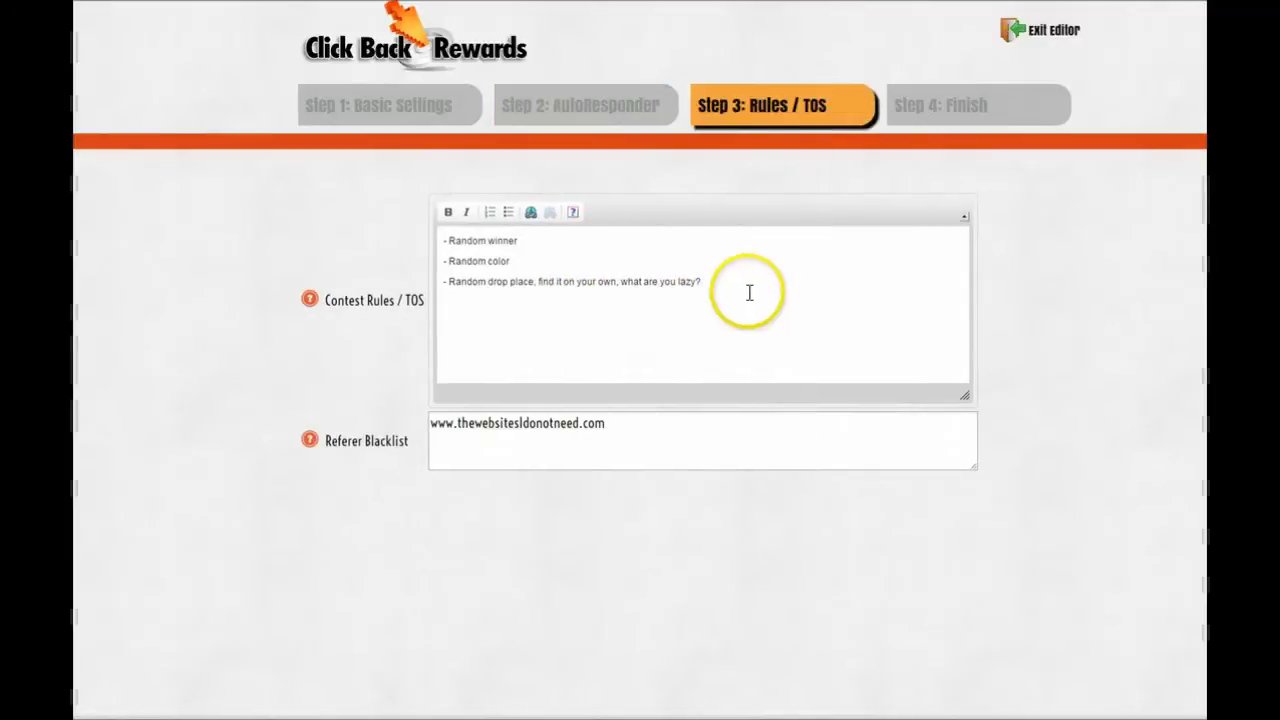
Review the three contest rules and add an empty line after them
left_click_drag(748, 291, 455, 226)
left_click(766, 283)
left_click_drag(766, 283, 414, 223)
left_click(767, 280)
left_click_drag(767, 280, 337, 229)
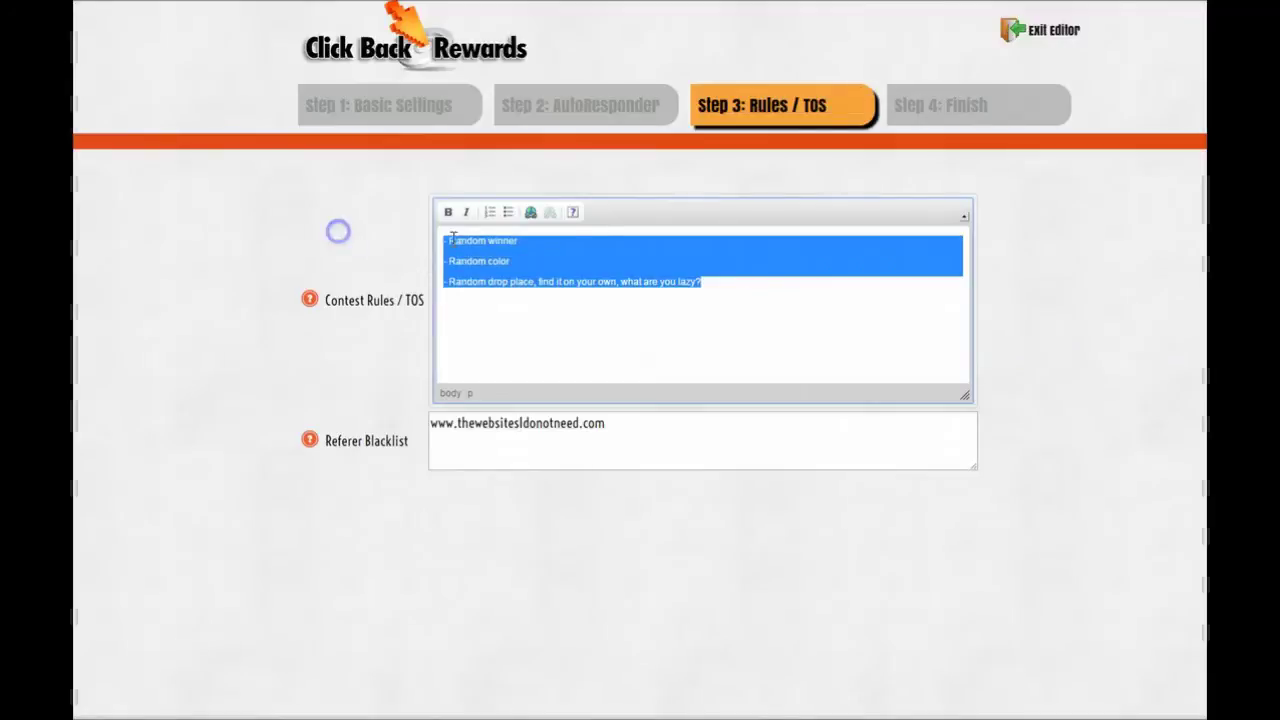
left_click(740, 265)
key("ctrl+a")
left_click(763, 309)
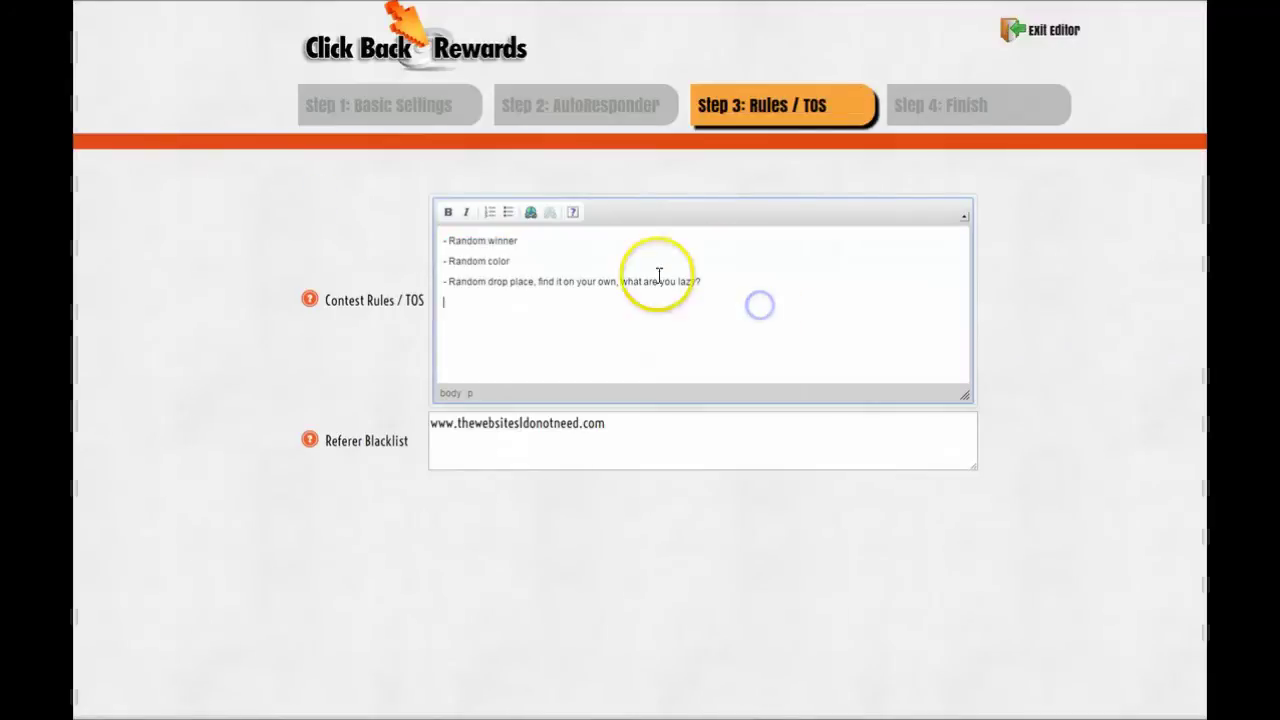
key("Return")
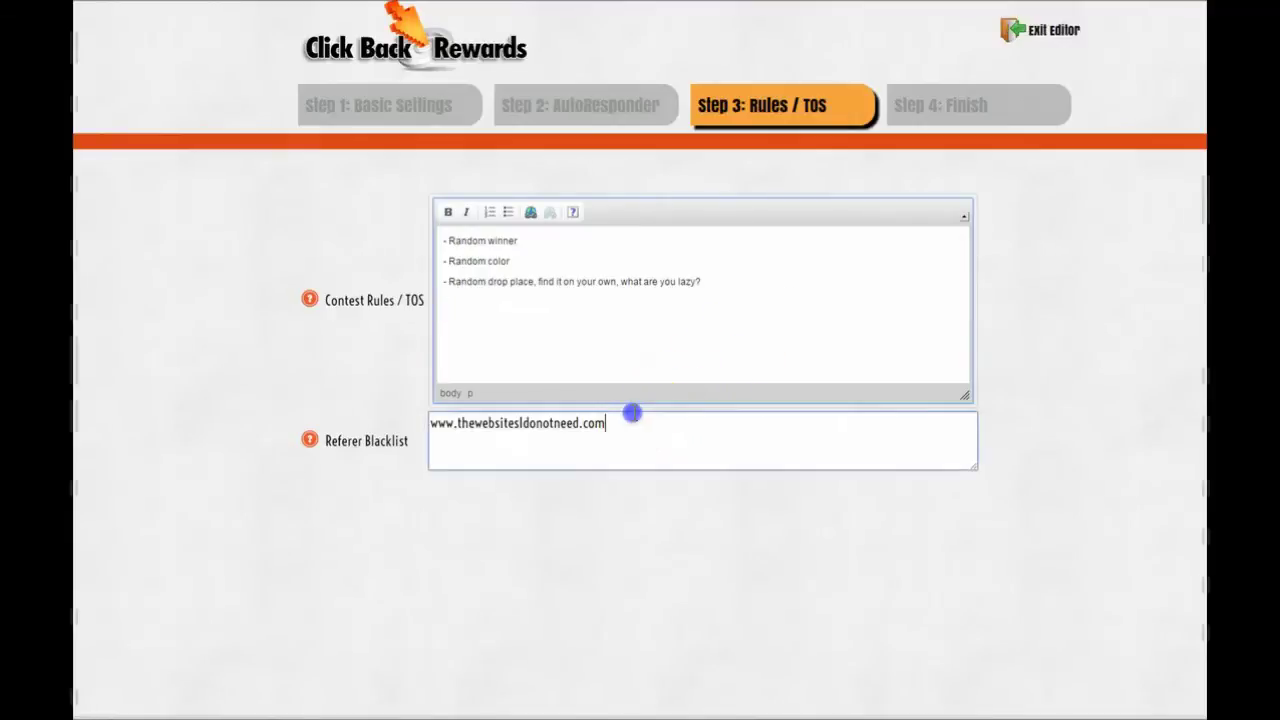
left_click_drag(631, 411, 430, 425)
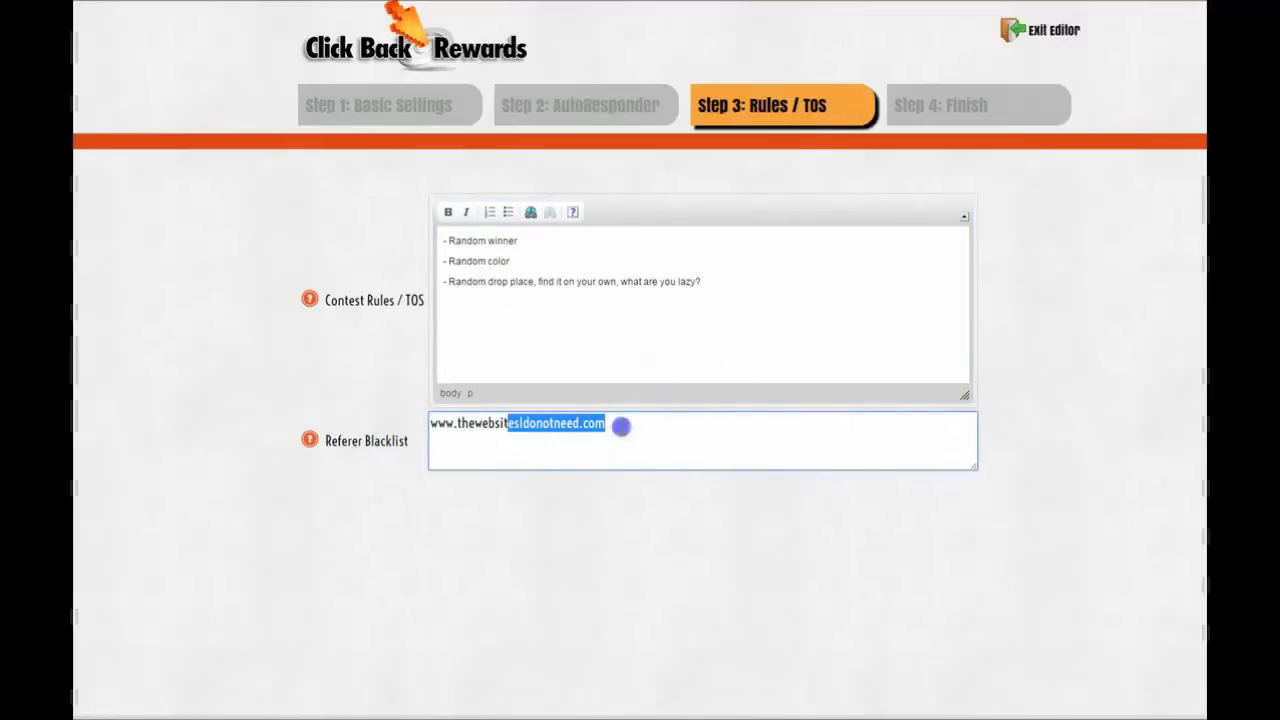
triple_click(677, 434)
left_click(666, 427)
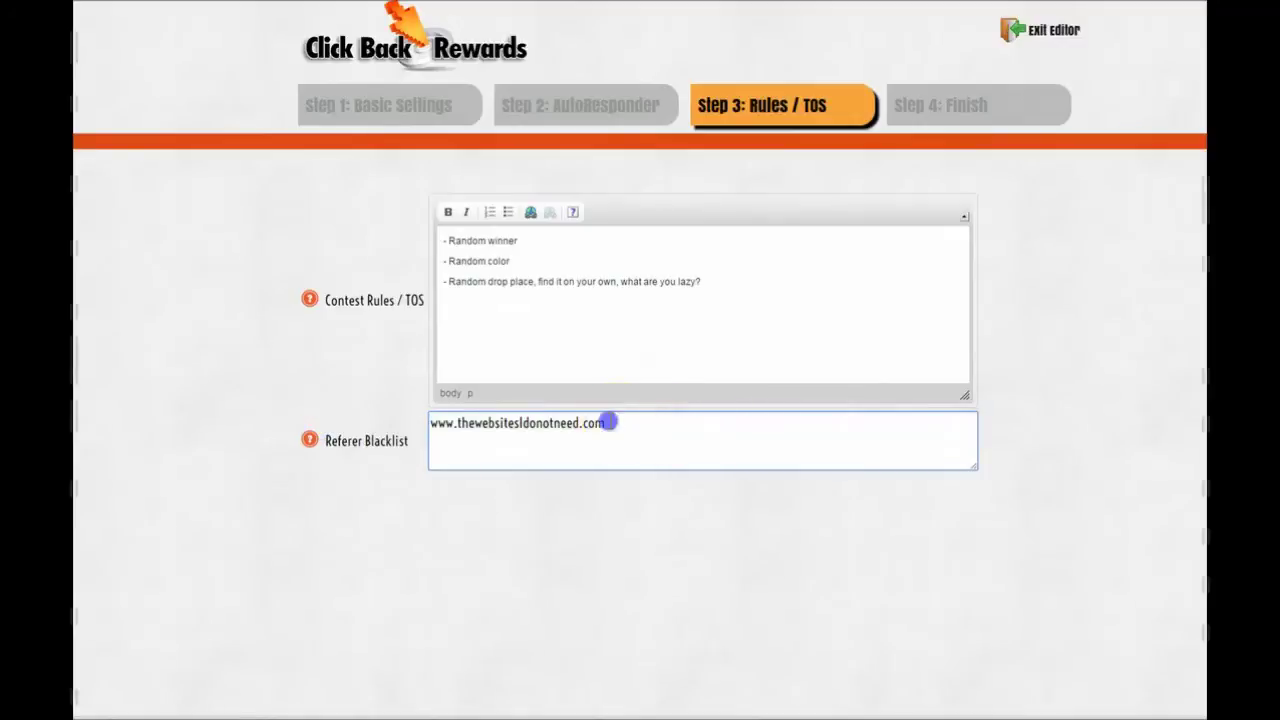
left_click_drag(609, 422, 400, 428)
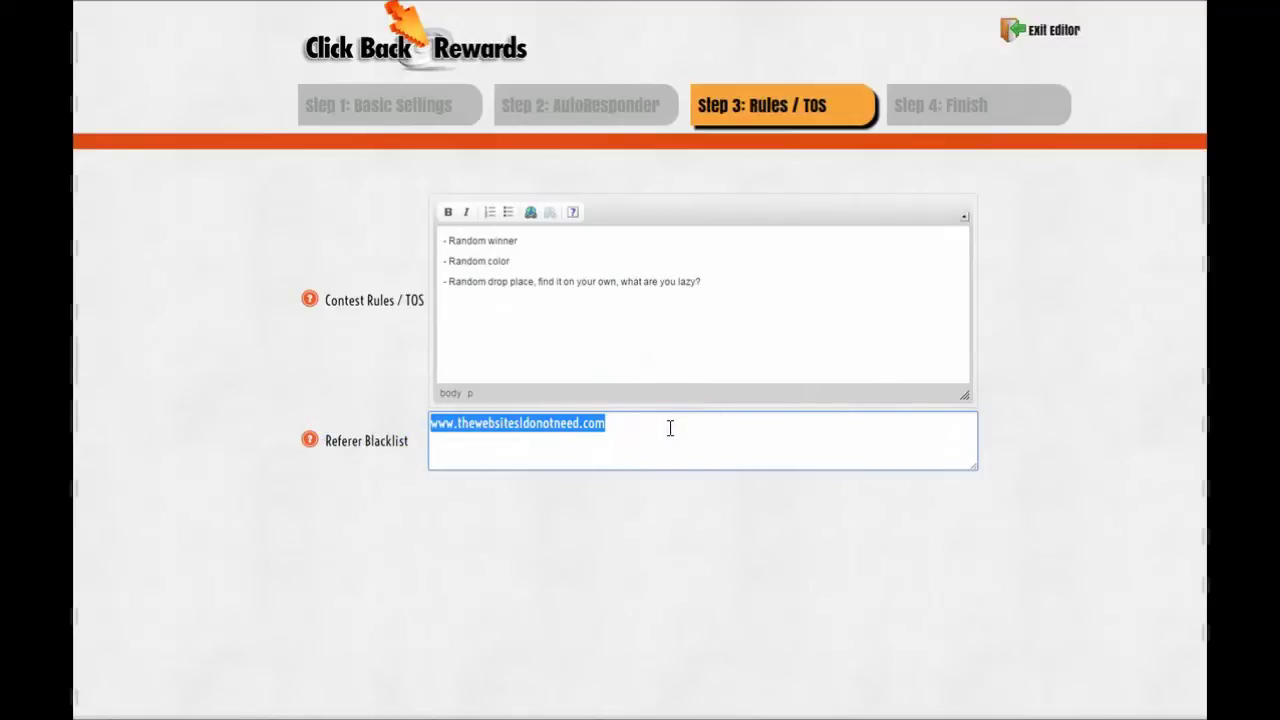
left_click(670, 428)
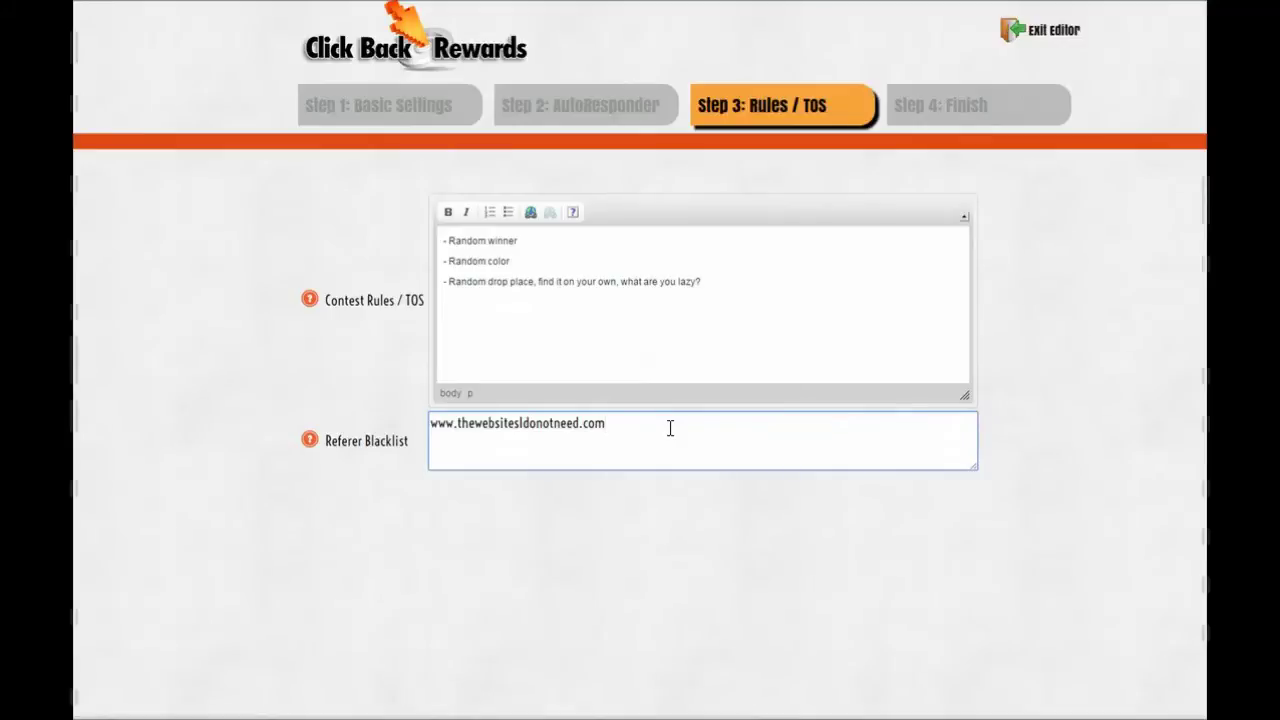
left_click_drag(486, 445, 406, 437)
left_click(637, 435)
left_click_drag(479, 432, 423, 434)
left_click(600, 420)
left_click_drag(604, 425, 331, 434)
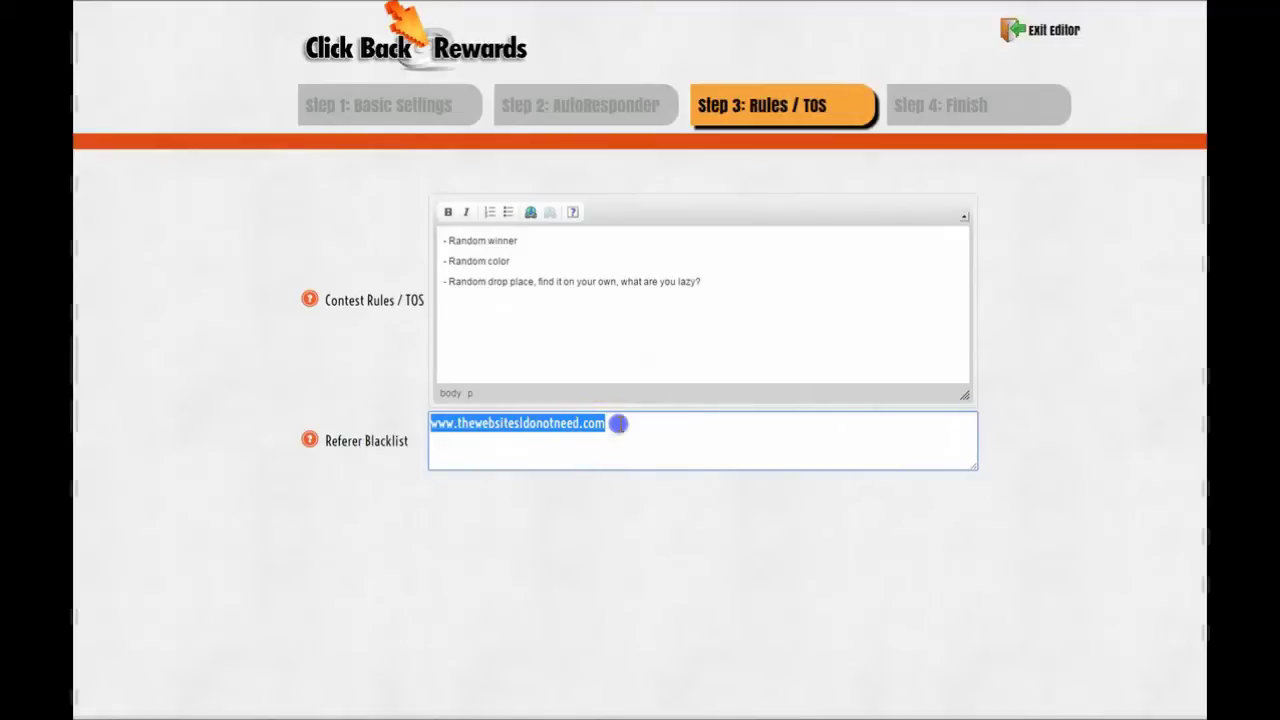
left_click(618, 423)
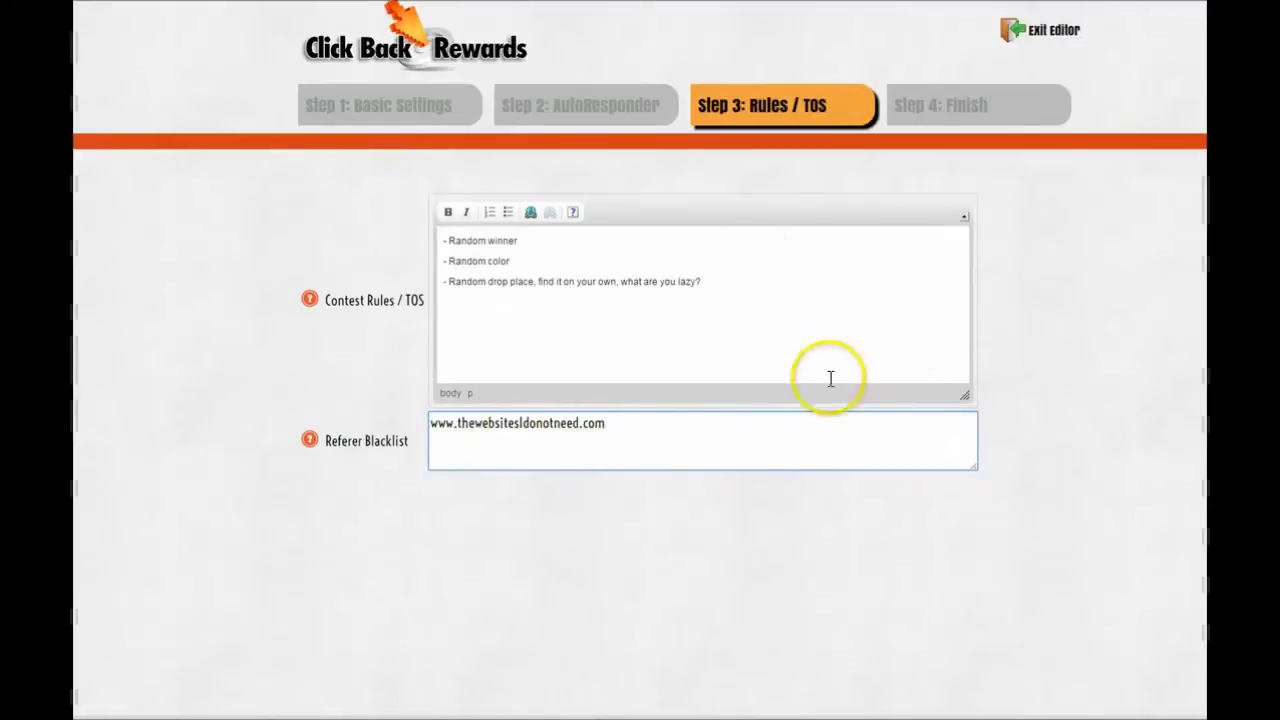
left_click_drag(614, 440, 405, 446)
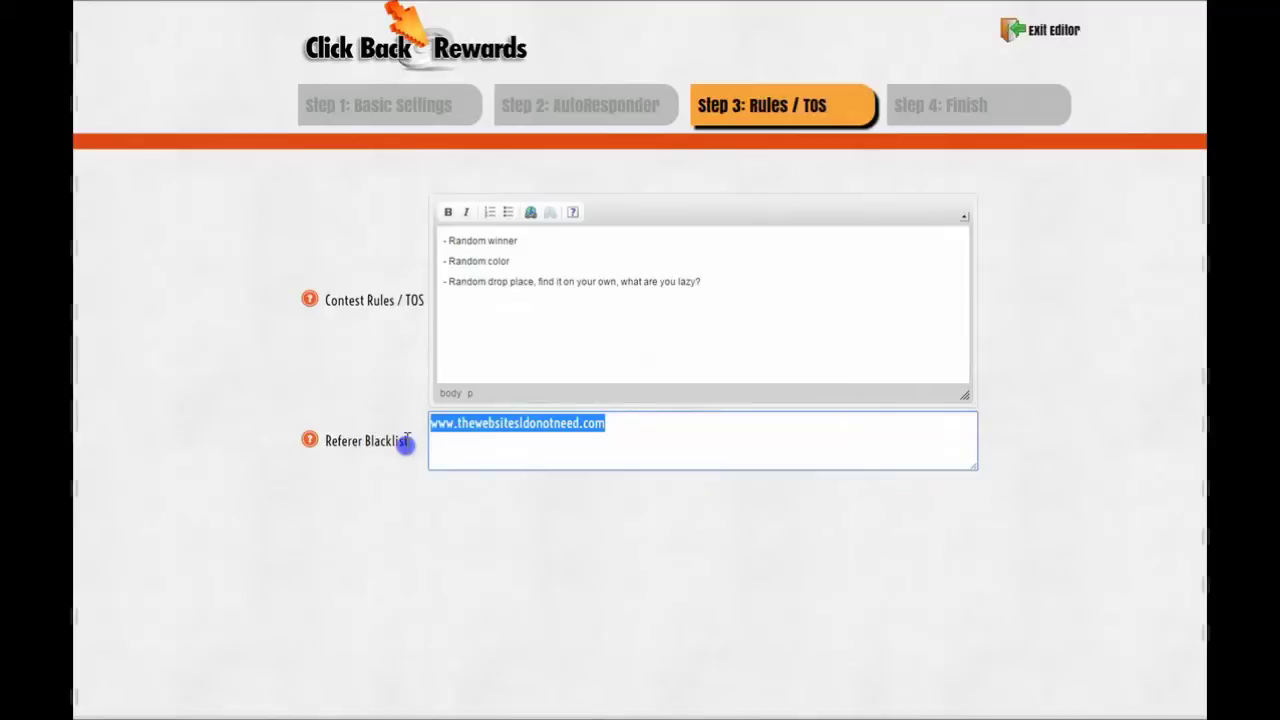
left_click(650, 423)
left_click_drag(646, 422, 343, 434)
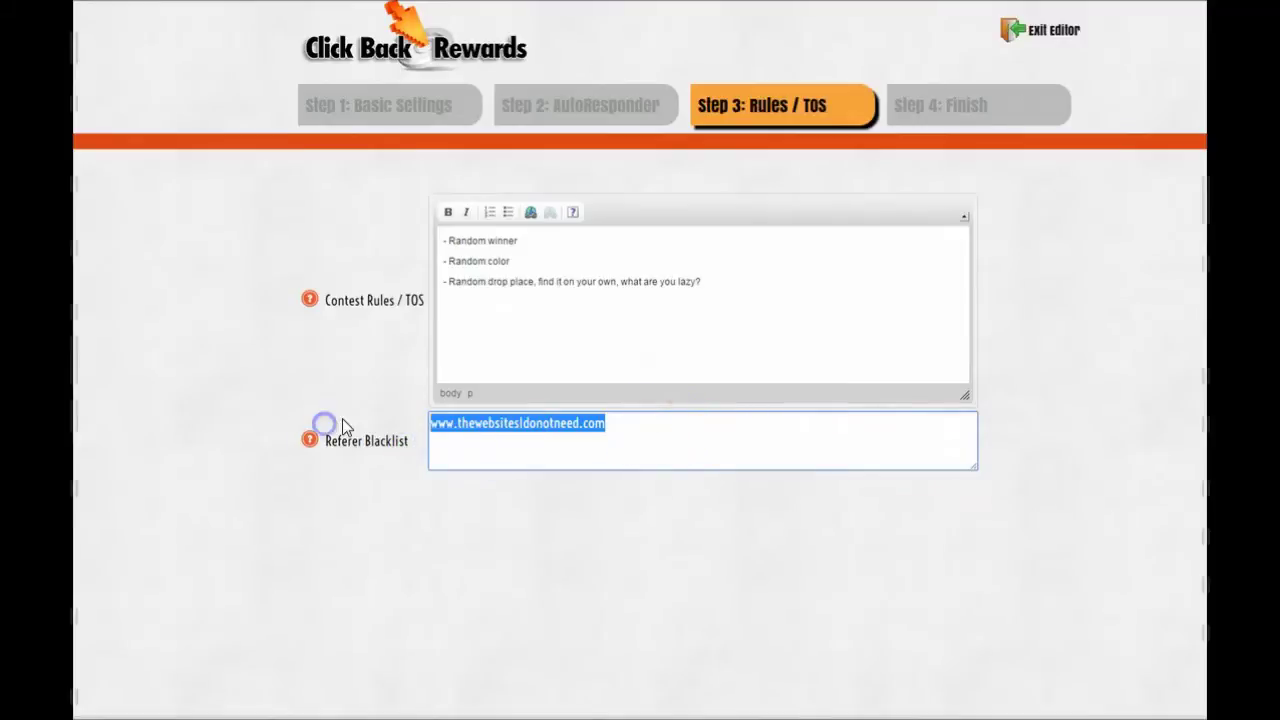
left_click(646, 425)
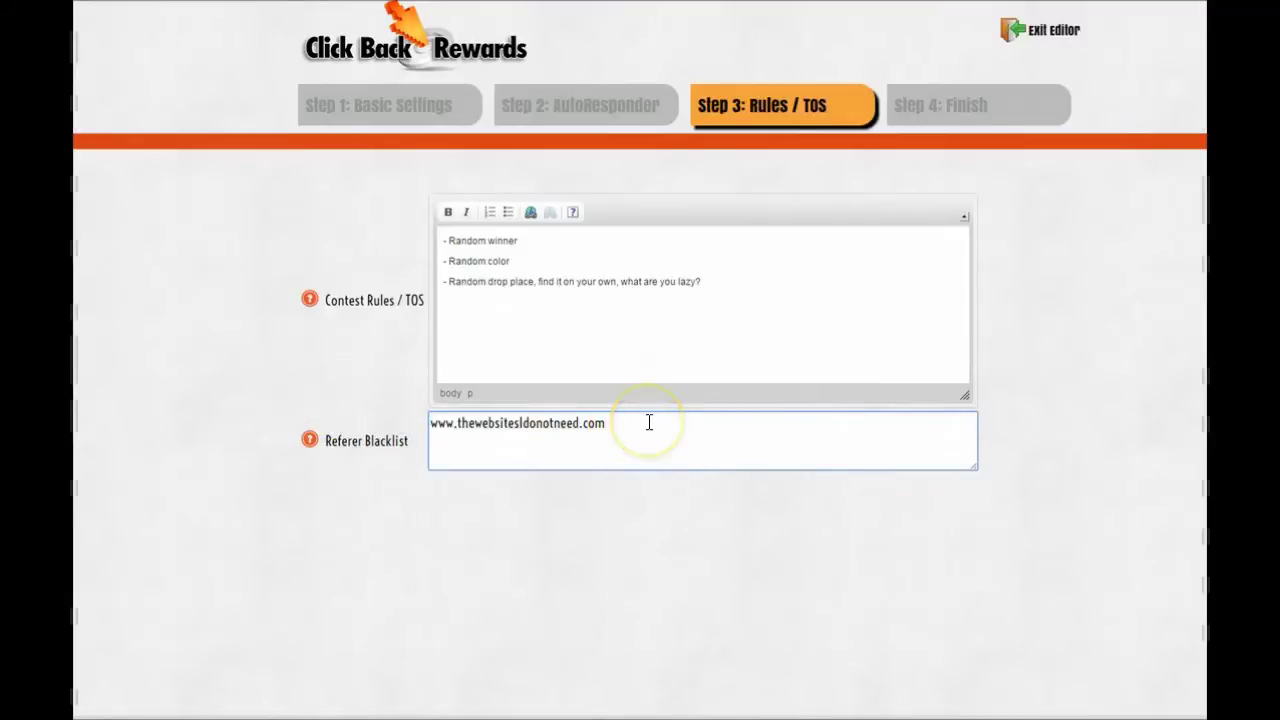
On Step 4: Finish, keep Include Timer and Include Stats at Yes and save the contest
left_click(963, 110)
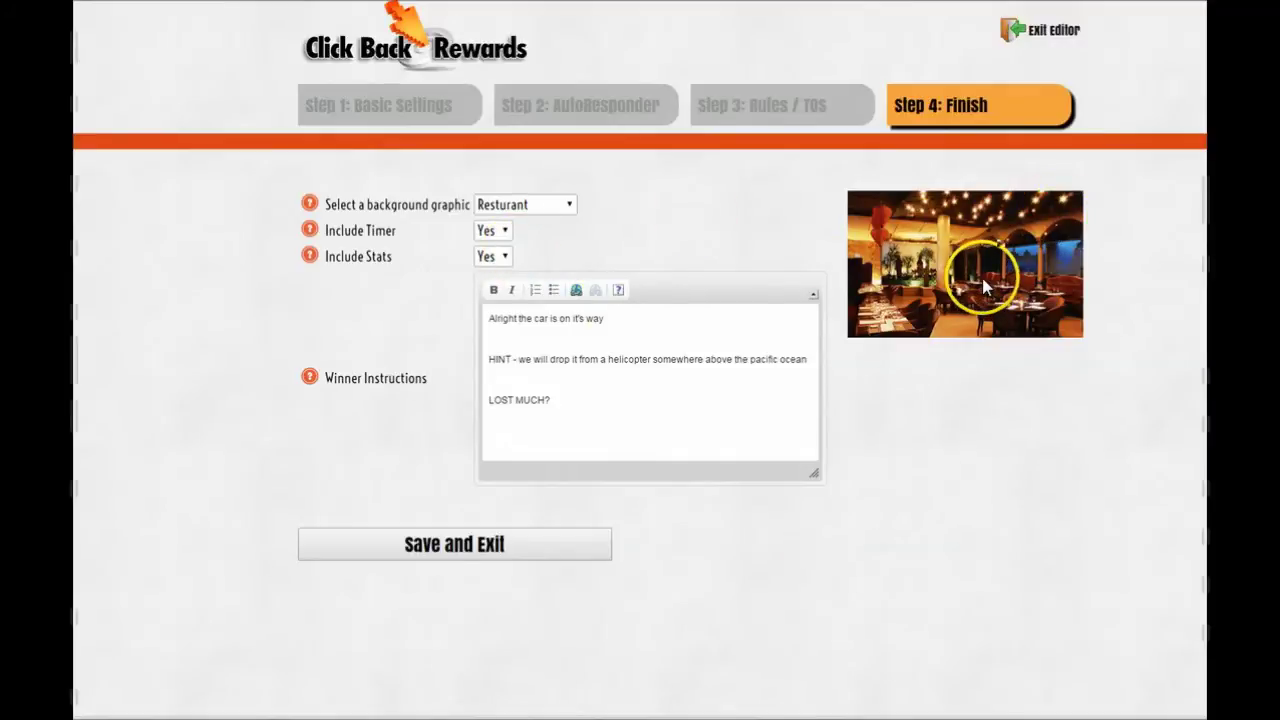
left_click(487, 233)
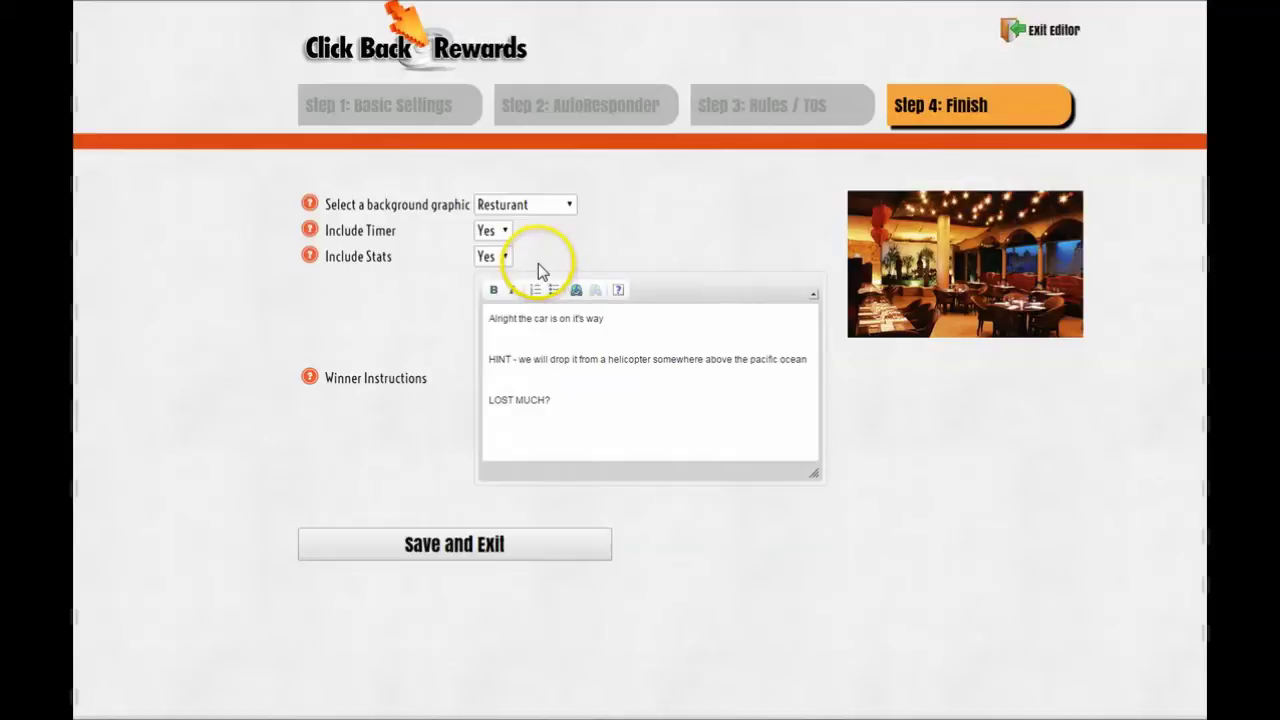
left_click(487, 258)
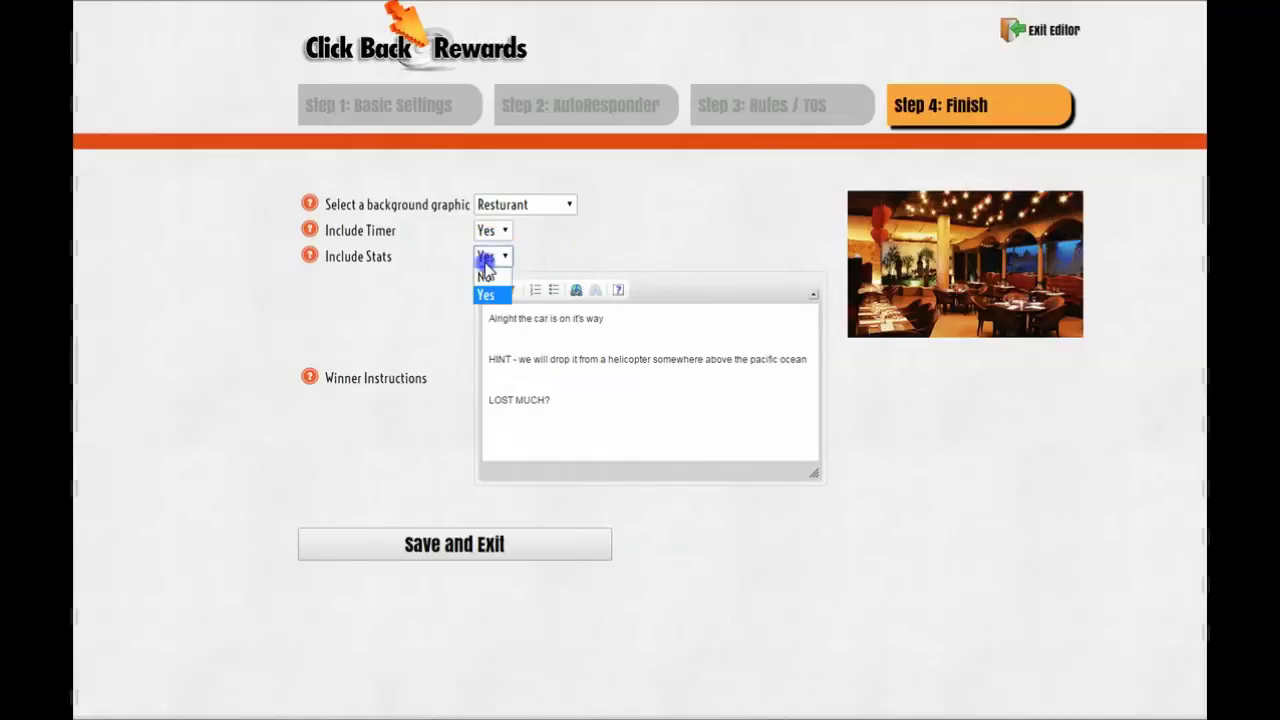
left_click(595, 247)
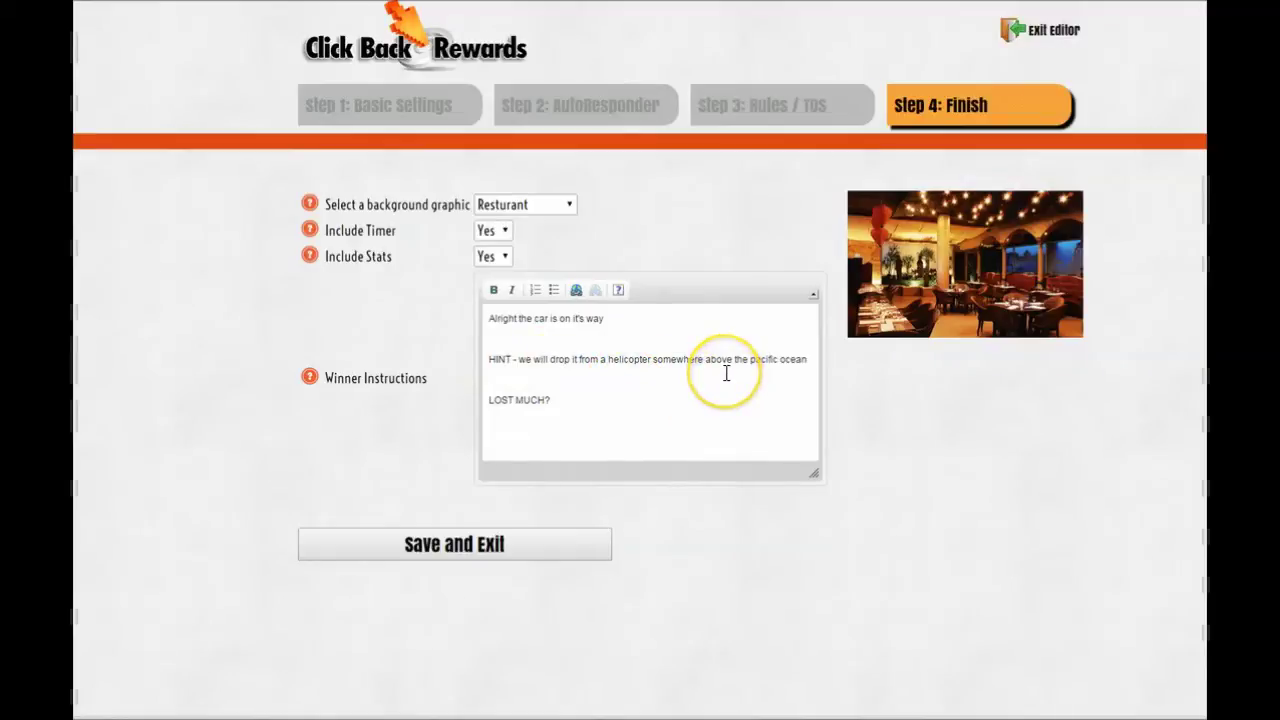
left_click(497, 548)
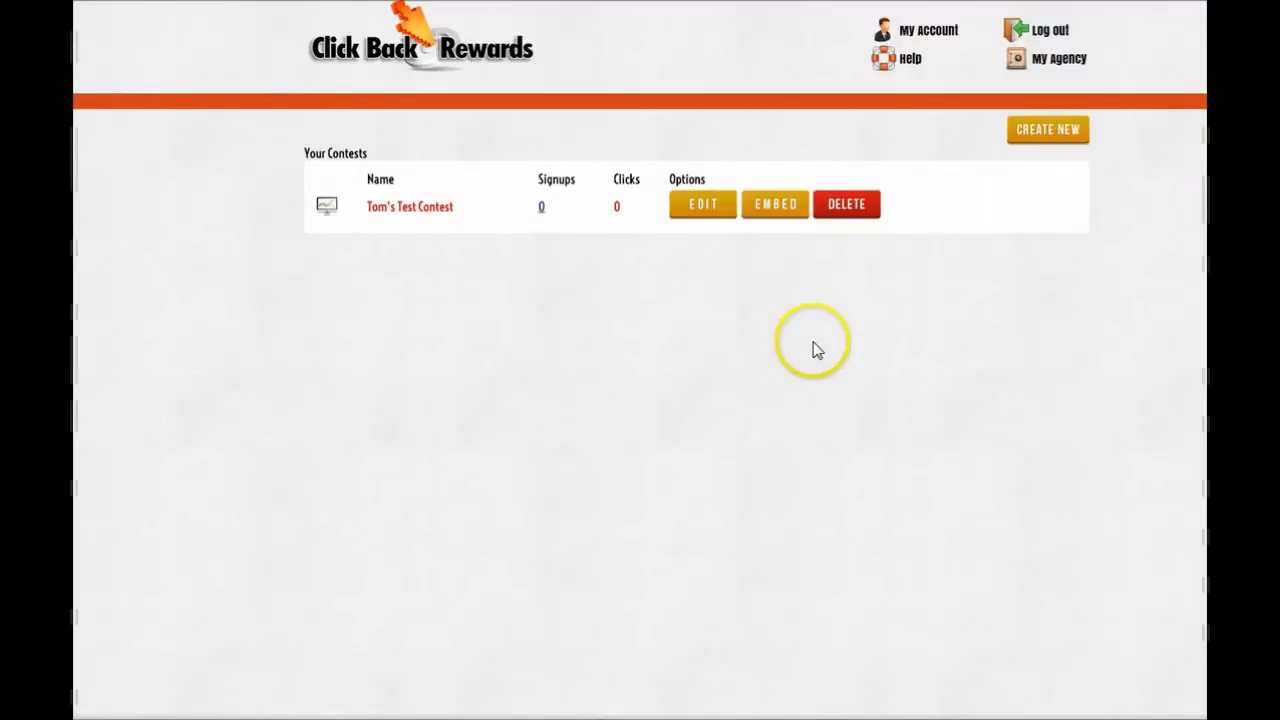
Get a plain text link for the contest from its EMBED options
left_click(772, 207)
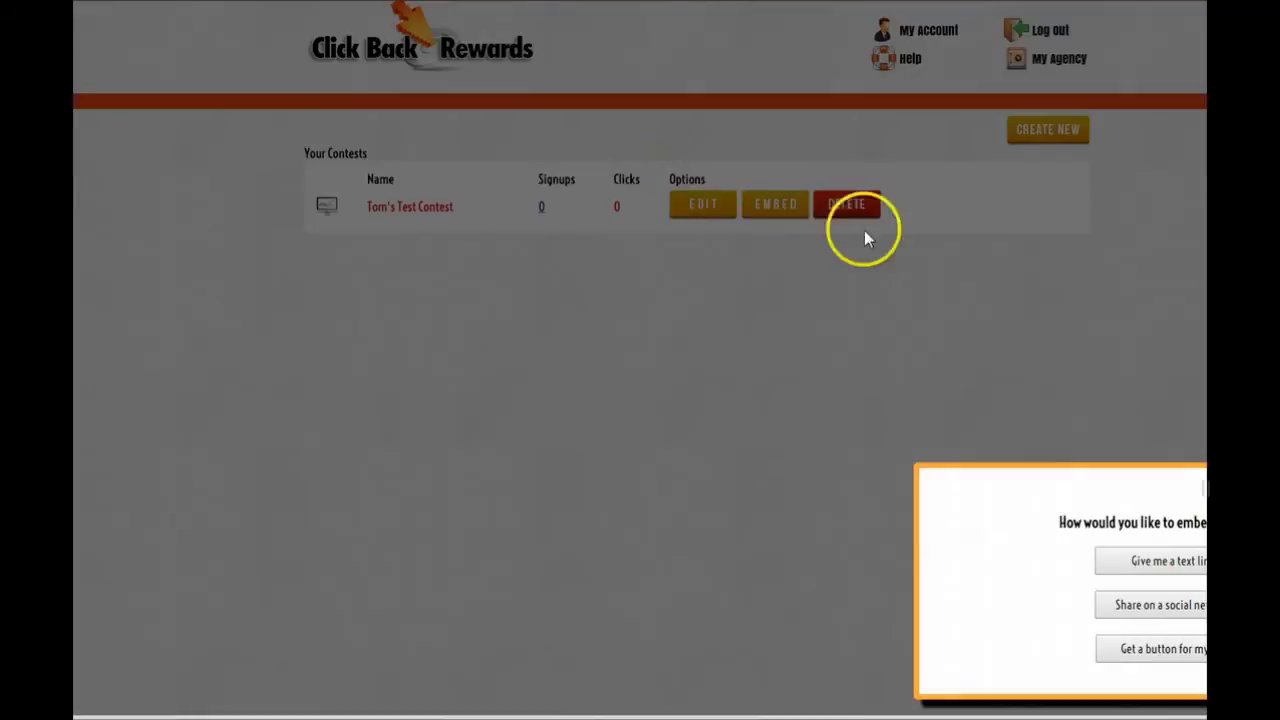
left_click(1168, 566)
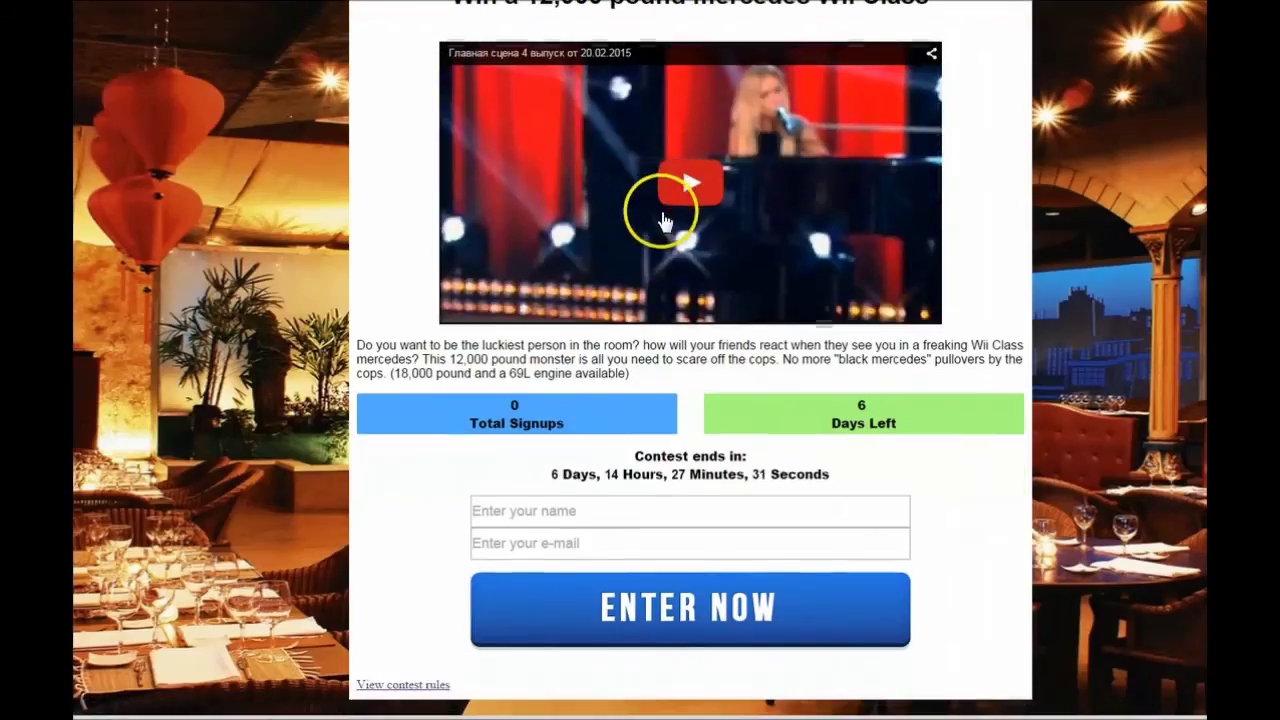
scroll(600, 177, "up", 1)
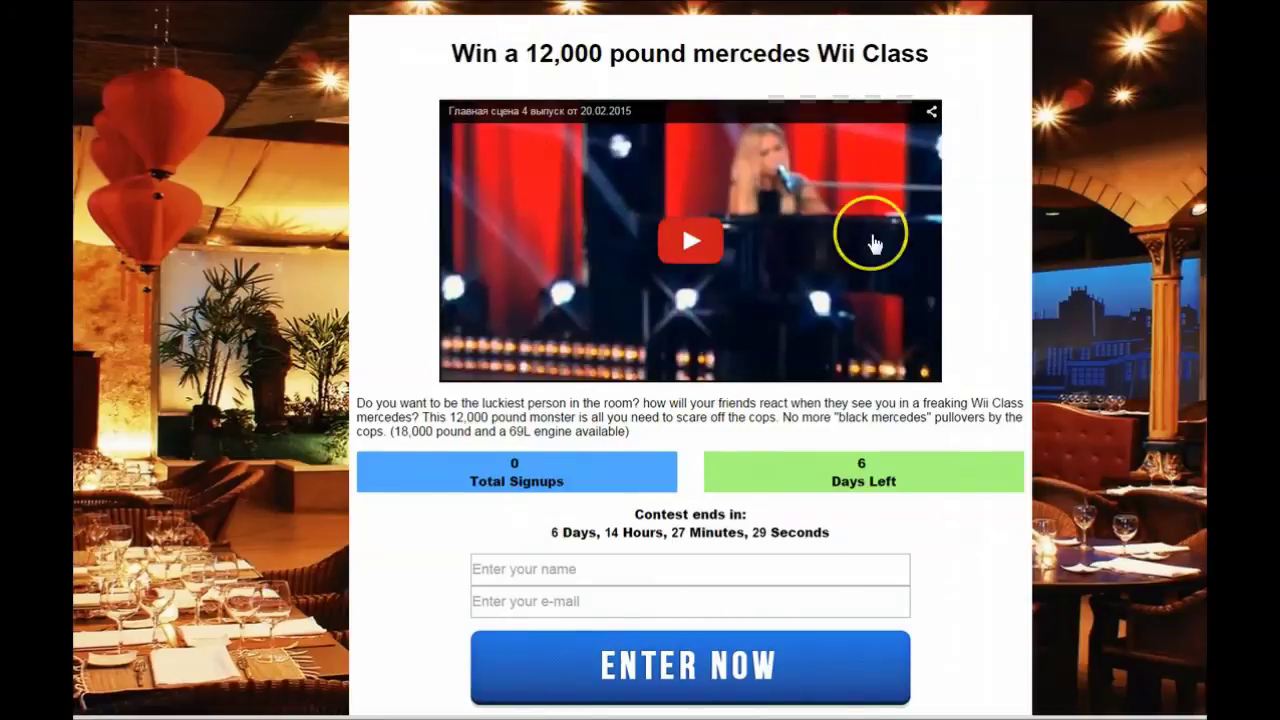
scroll(640, 460, "down", 1)
scroll(755, 600, "up", 1)
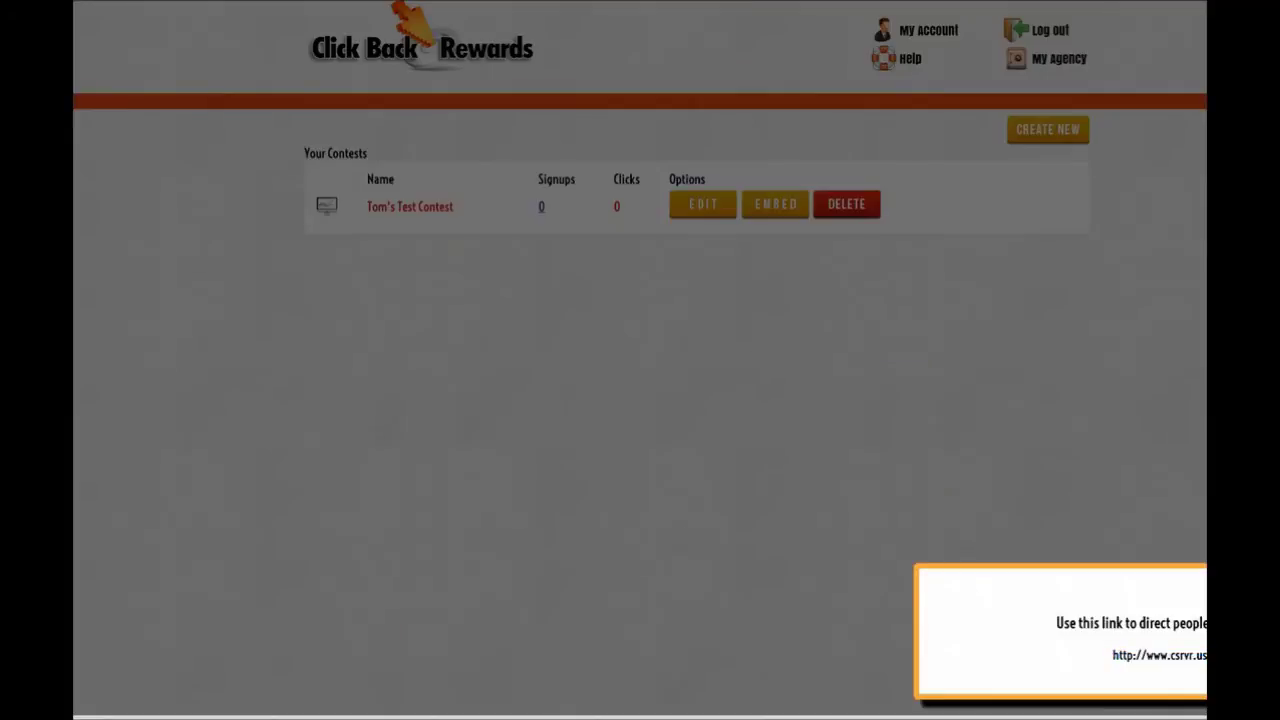
left_click(769, 352)
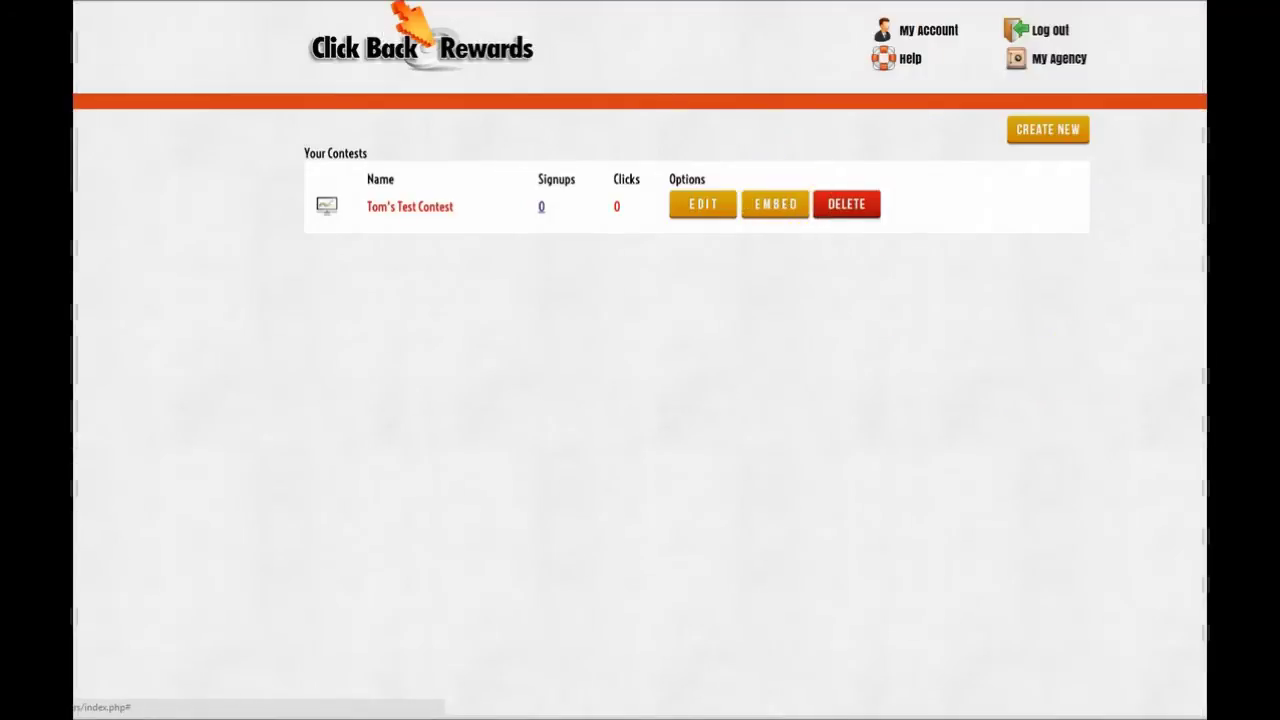
Choose social network sharing from the contest's EMBED options and pick Facebook
left_click(775, 204)
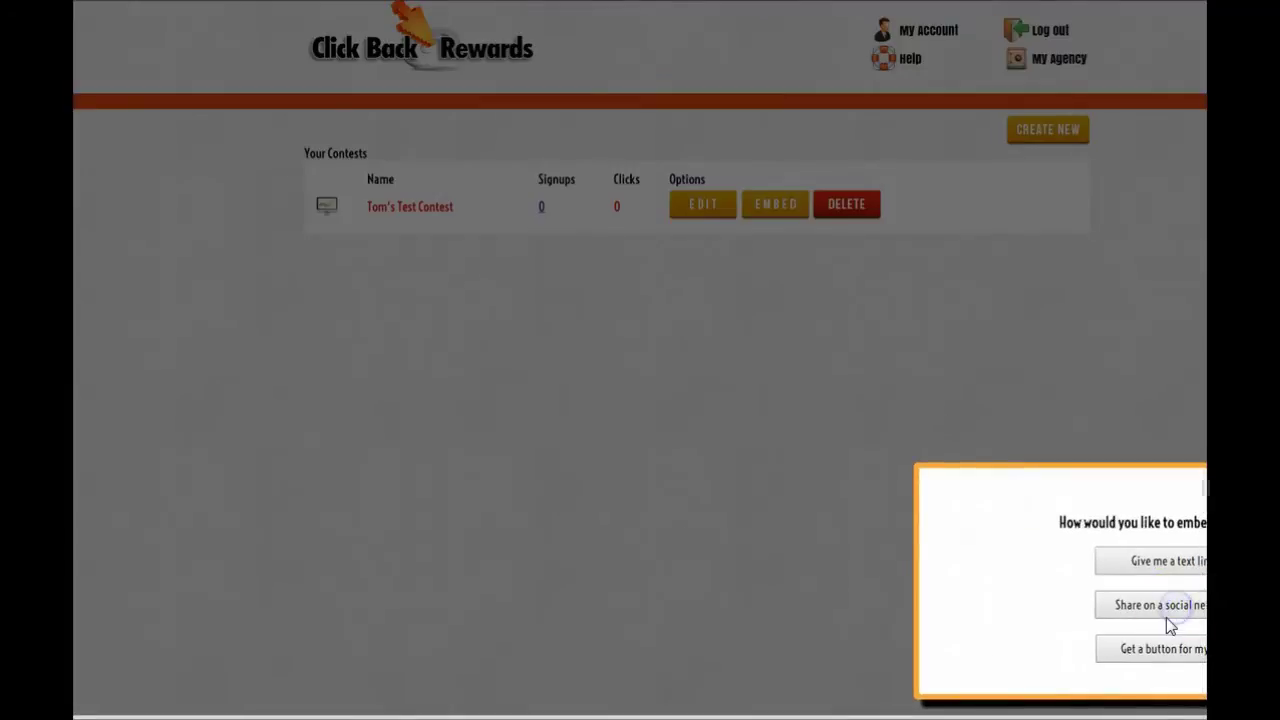
left_click(1166, 617)
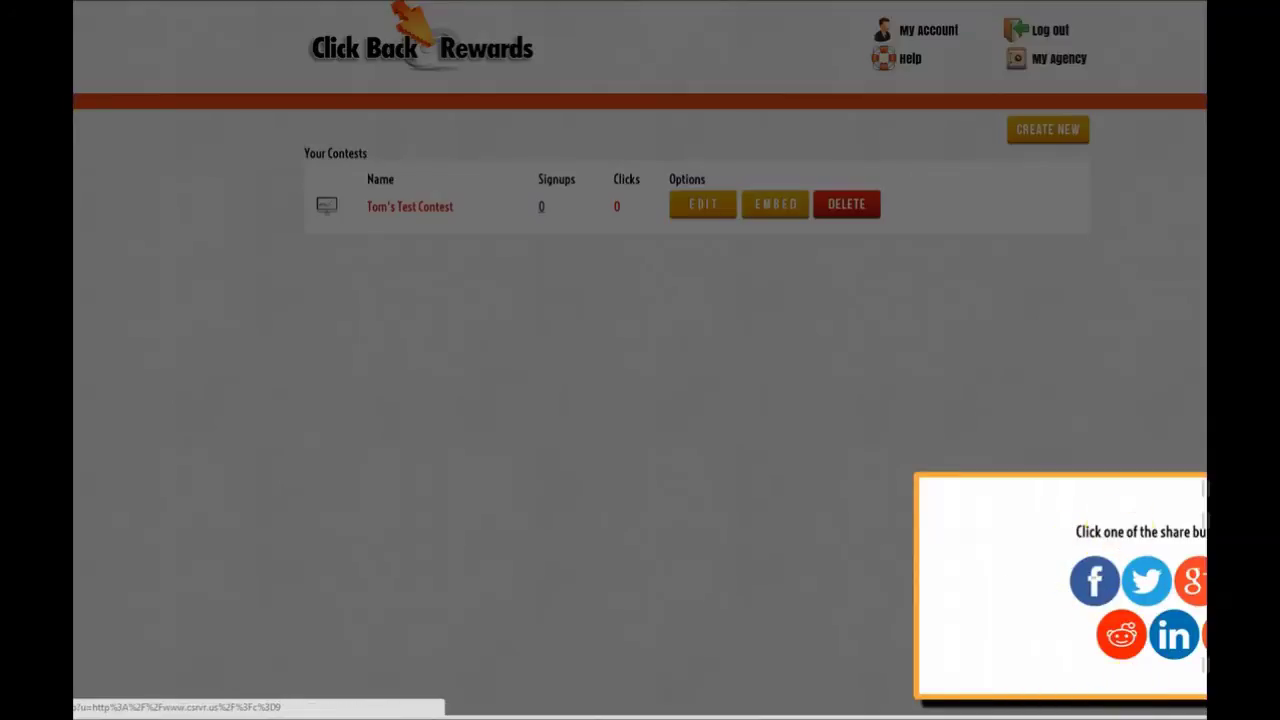
left_click(1175, 590)
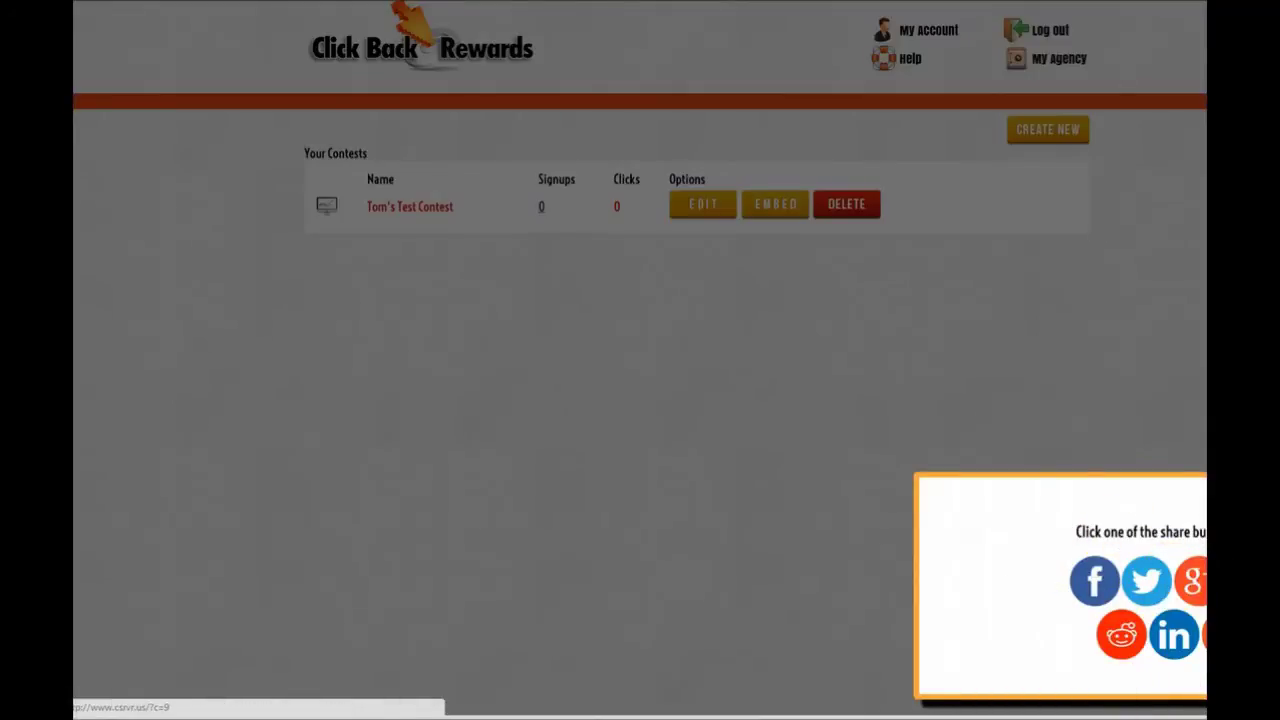
left_click(1080, 585)
left_click(985, 510)
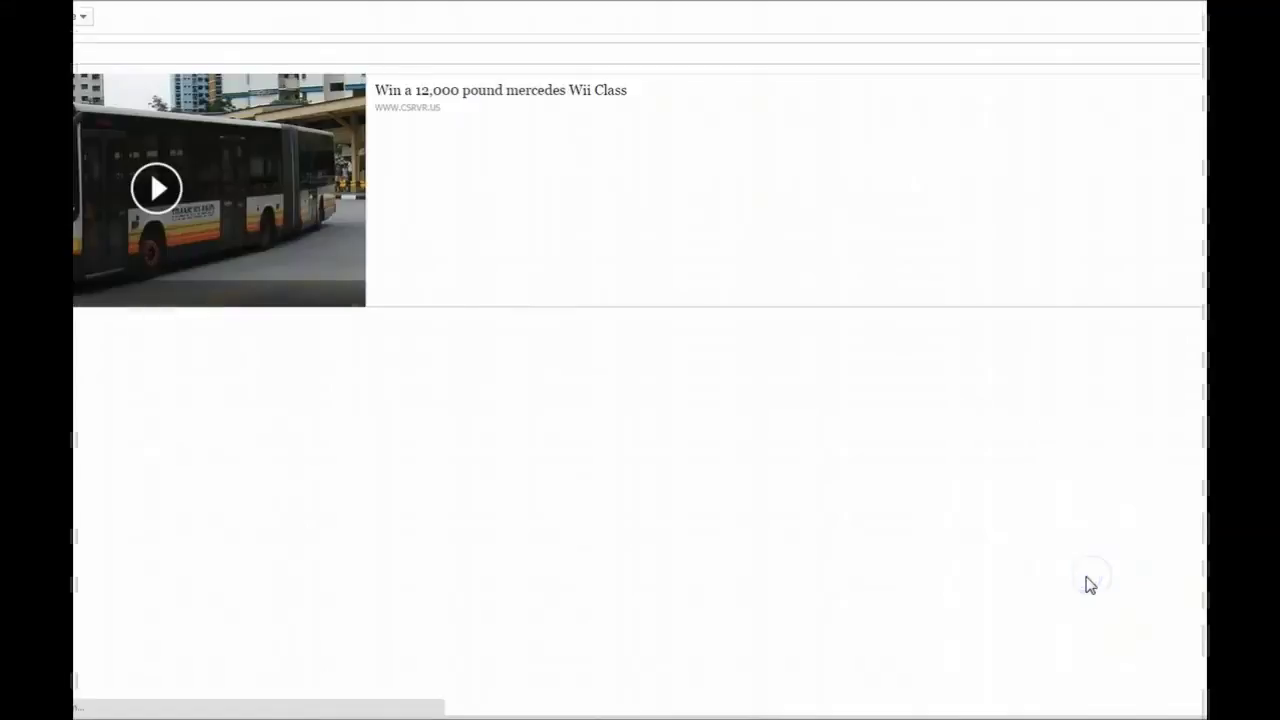
Post the contest to the timeline as 'this is a test share' and play its video
left_click(161, 48)
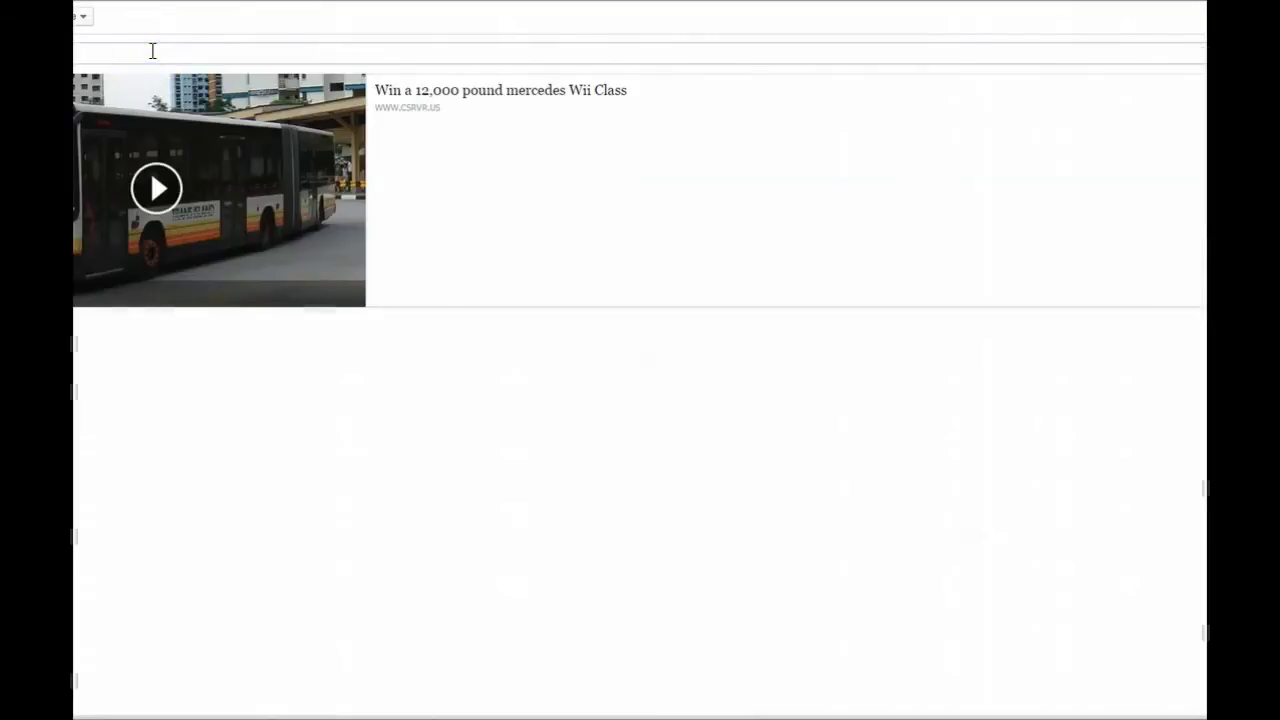
left_click(783, 131)
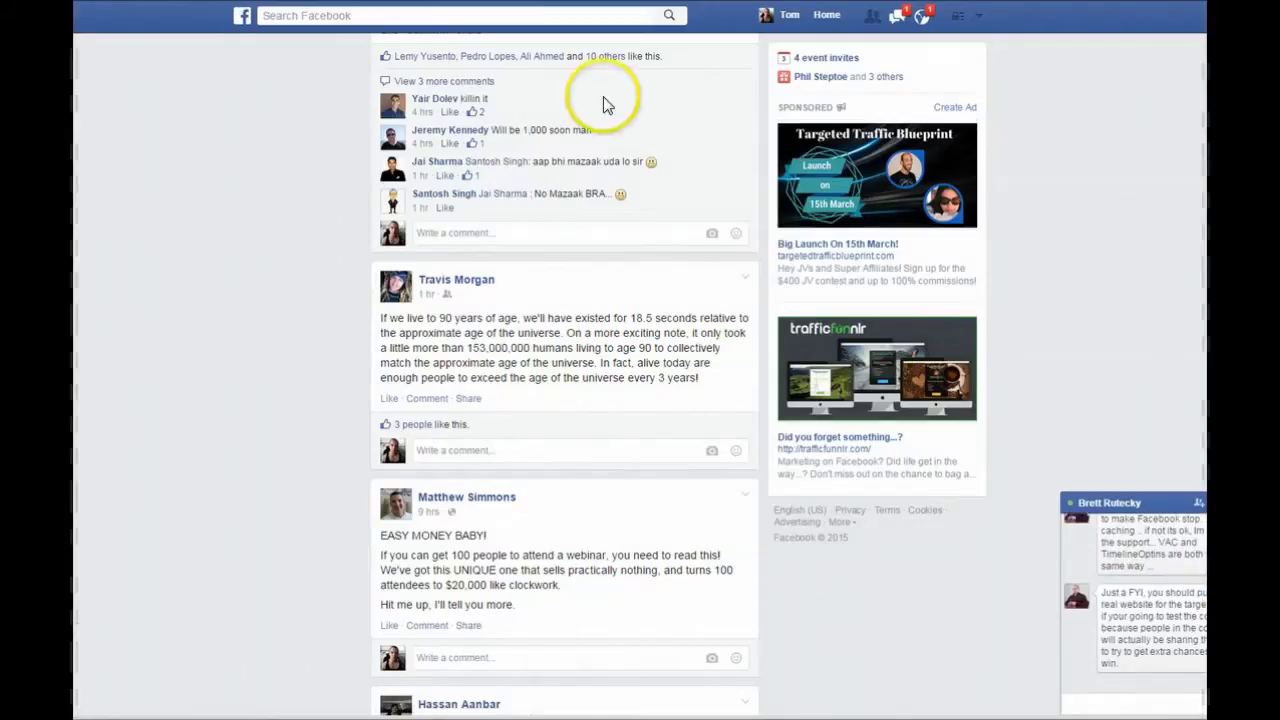
left_click(773, 14)
scroll(780, 263, "down", 1)
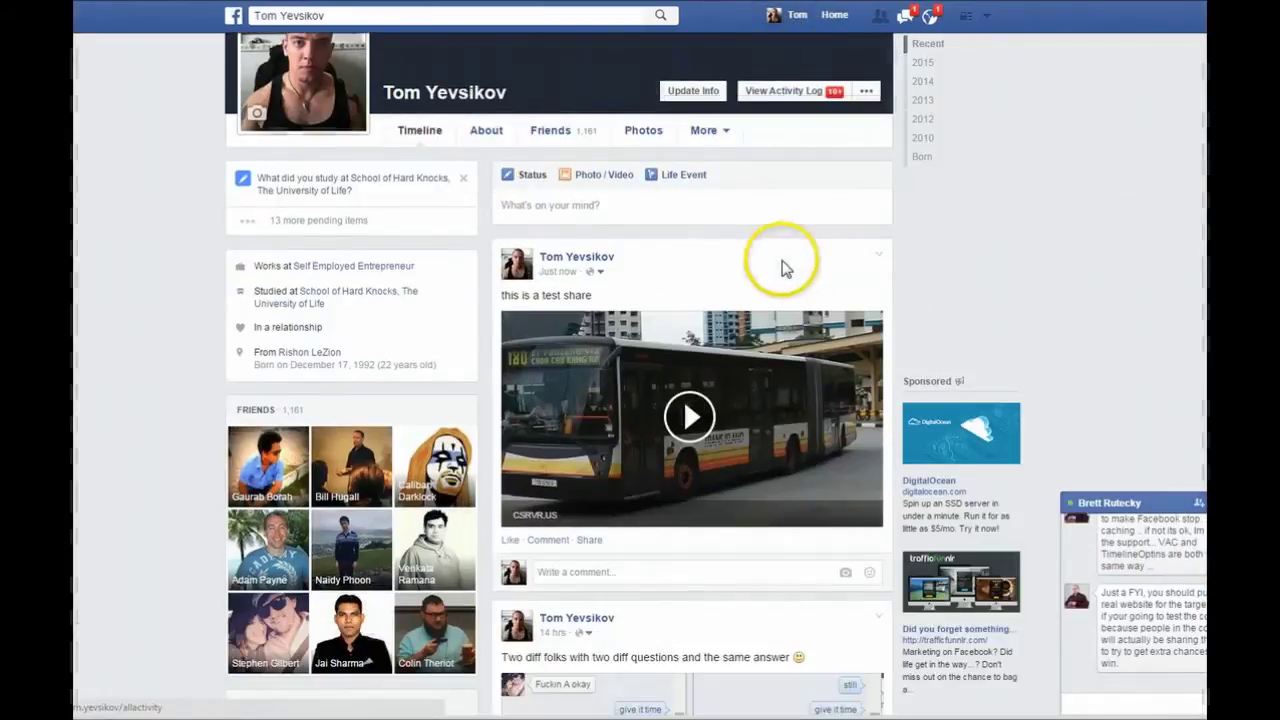
scroll(673, 243, "down", 3)
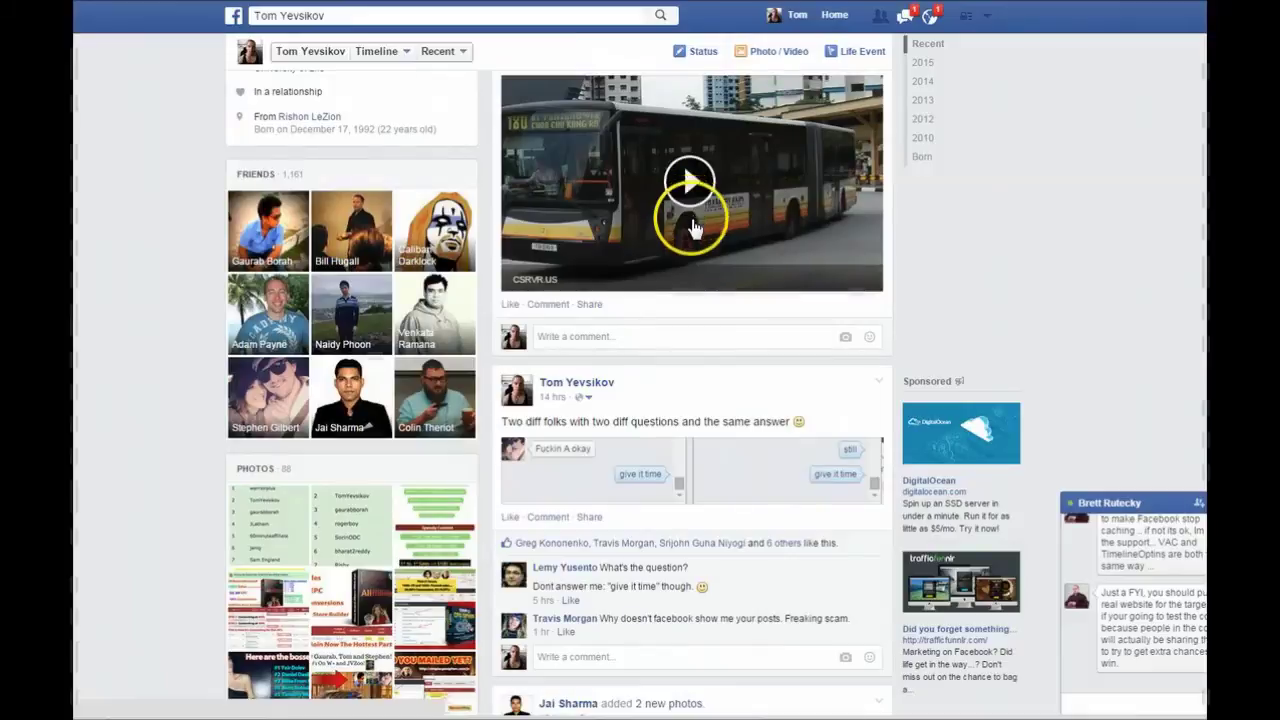
scroll(680, 290, "up", 2)
left_click(686, 325)
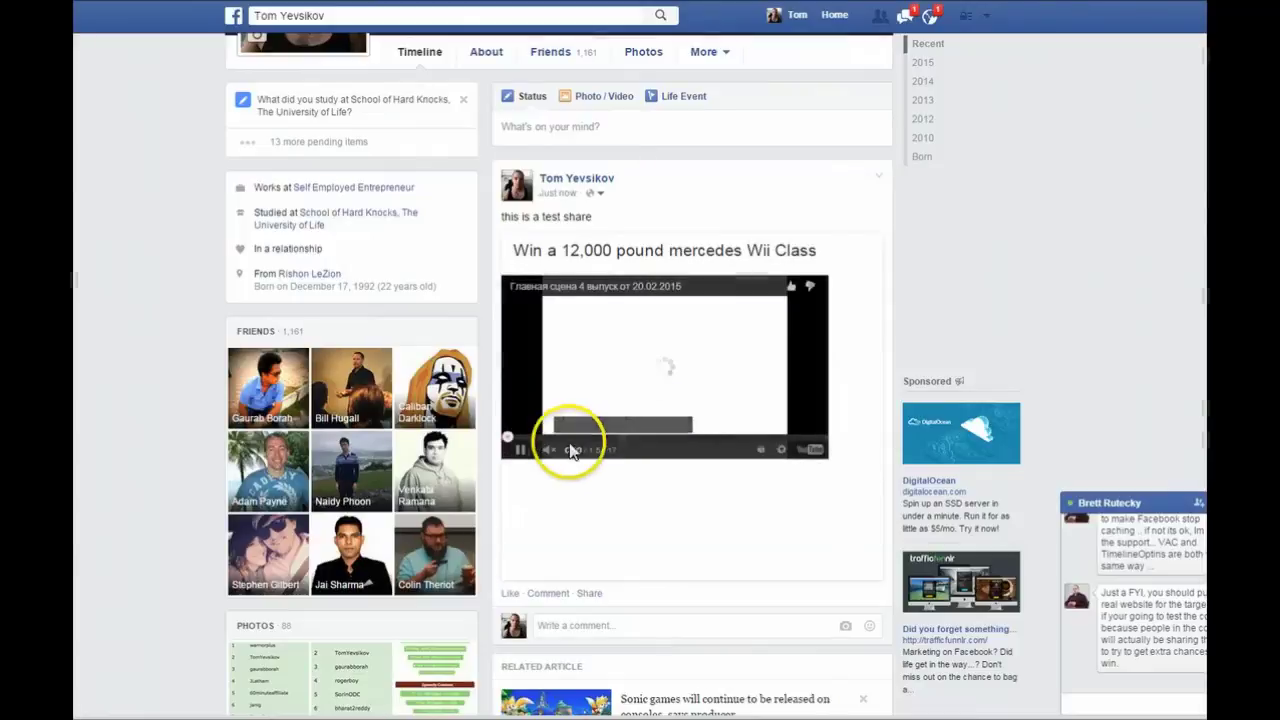
Skip the video to its end and try the sign-up form's Name and Email fields
left_click_drag(510, 440, 820, 446)
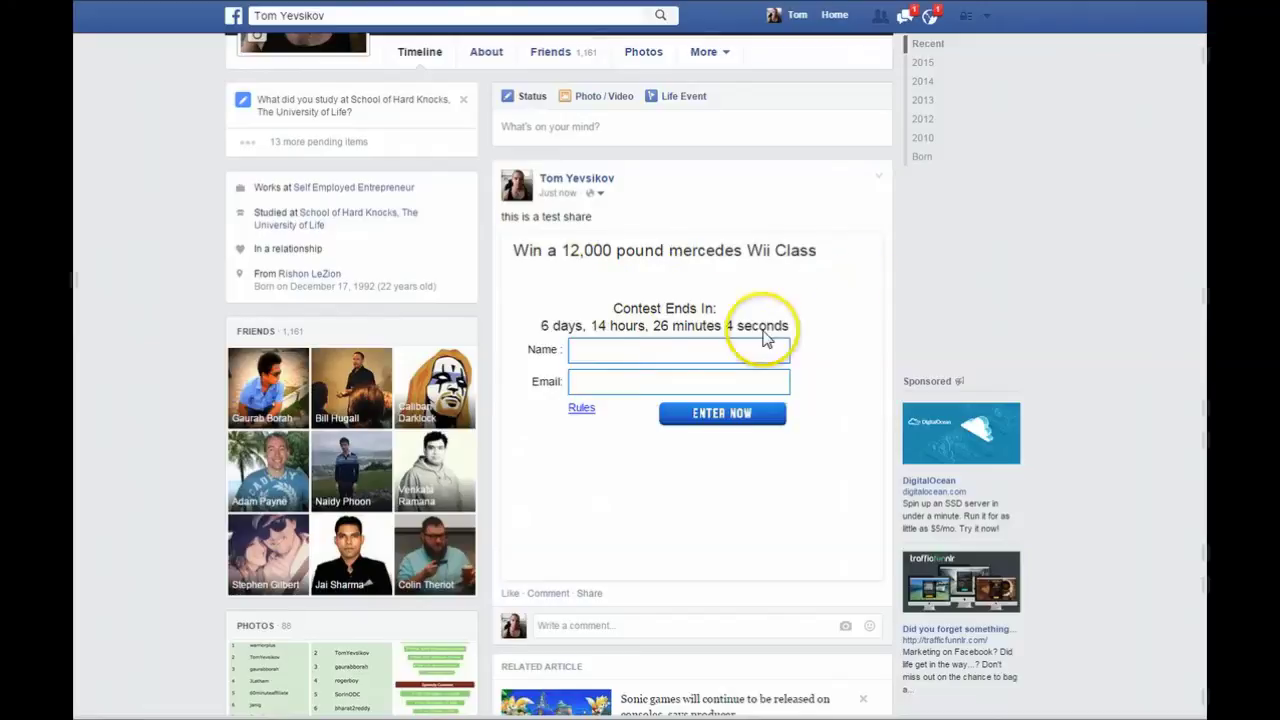
left_click(630, 358)
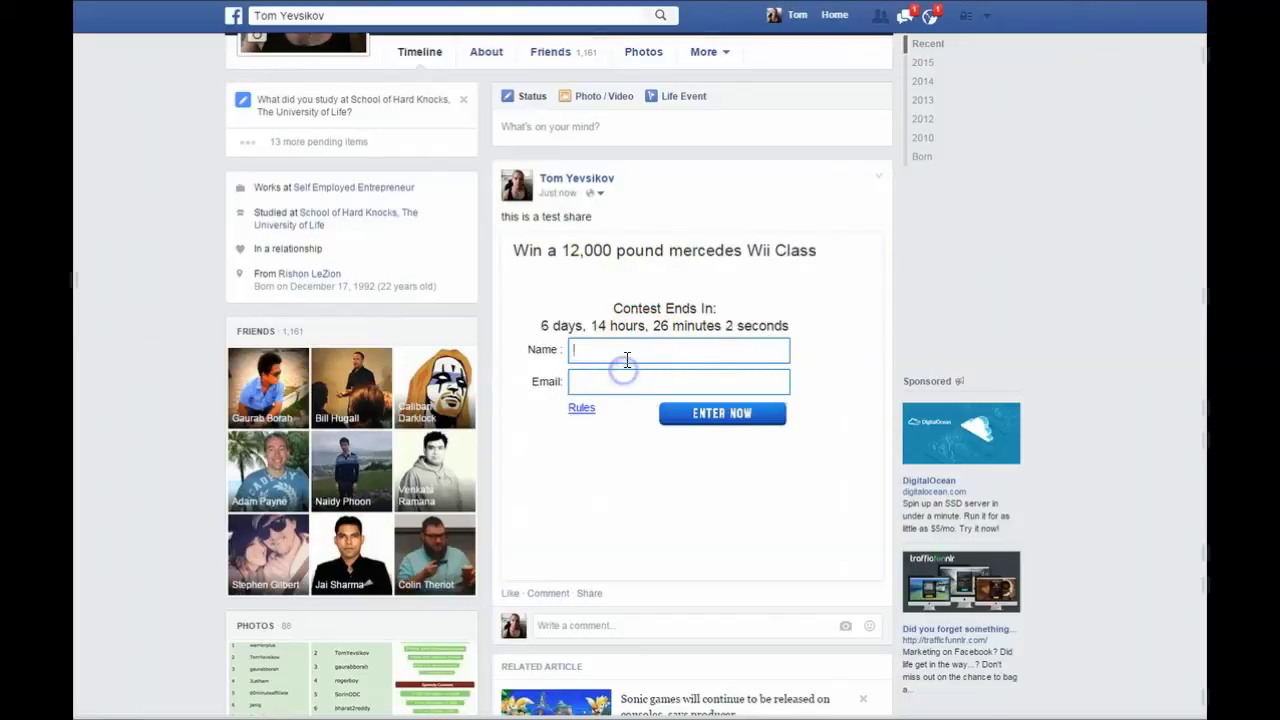
left_click(611, 383)
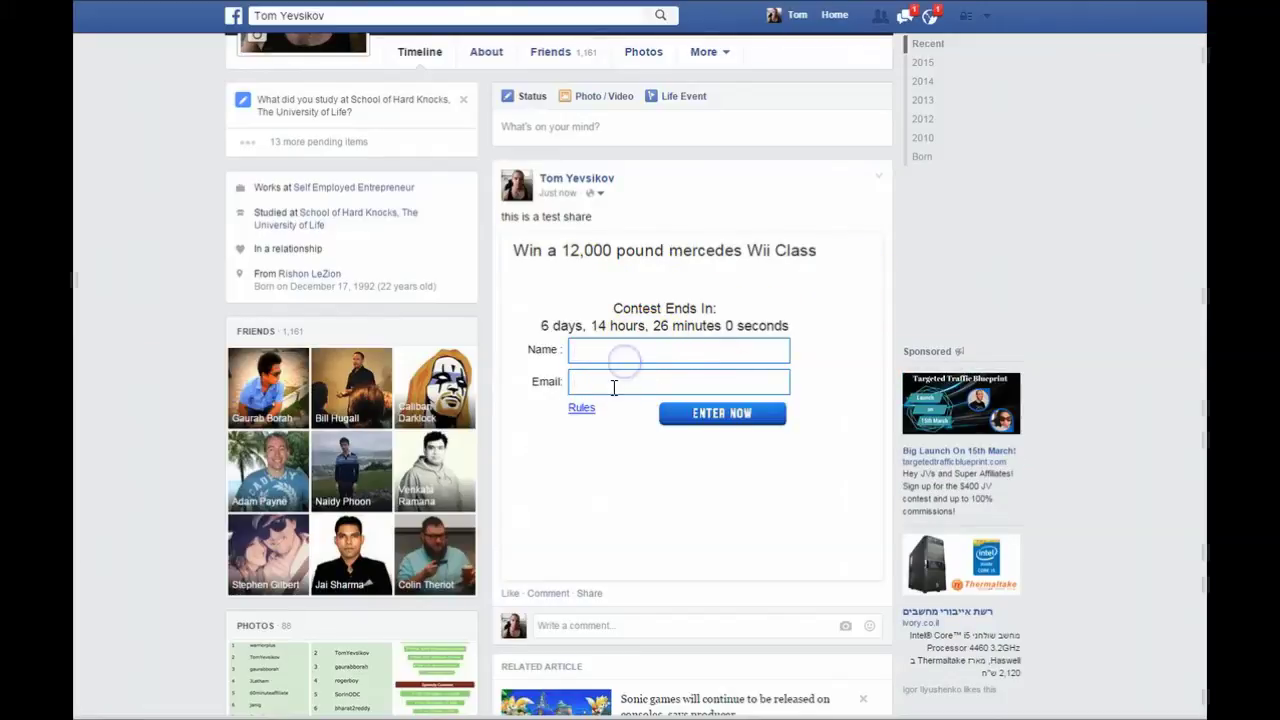
left_click(629, 350)
left_click(633, 346)
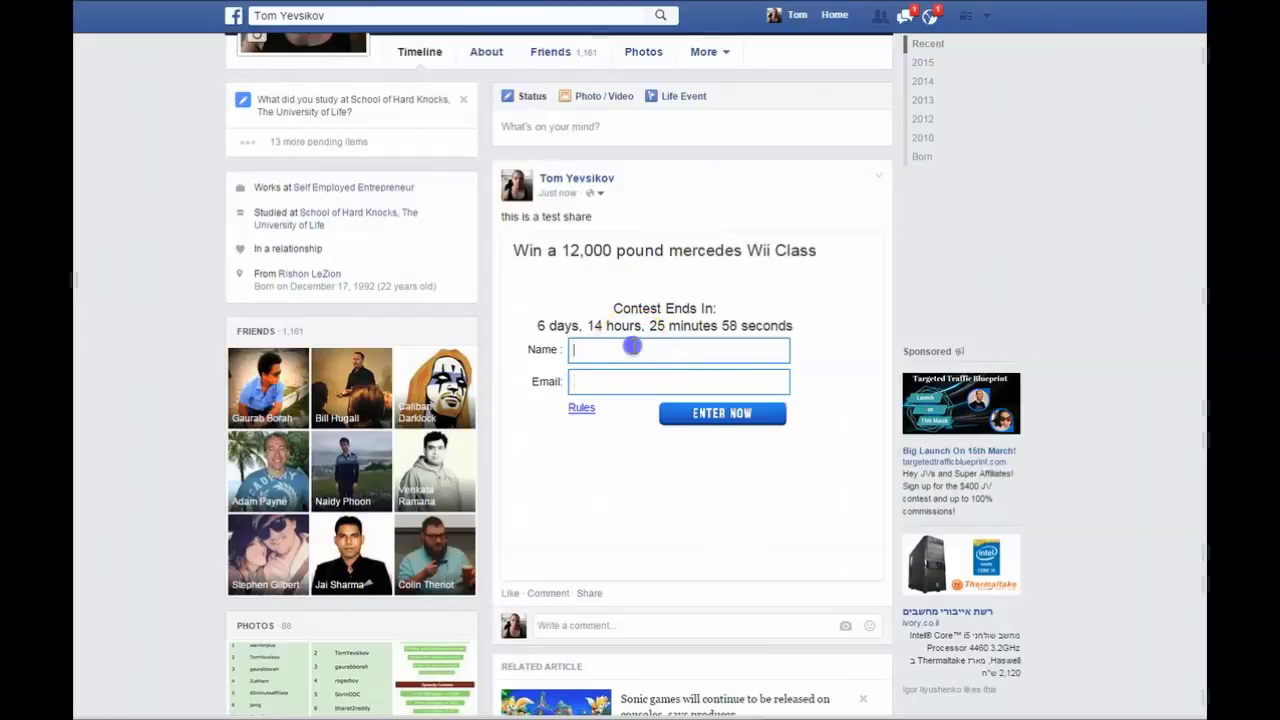
left_click(628, 349)
left_click_drag(631, 350, 639, 380)
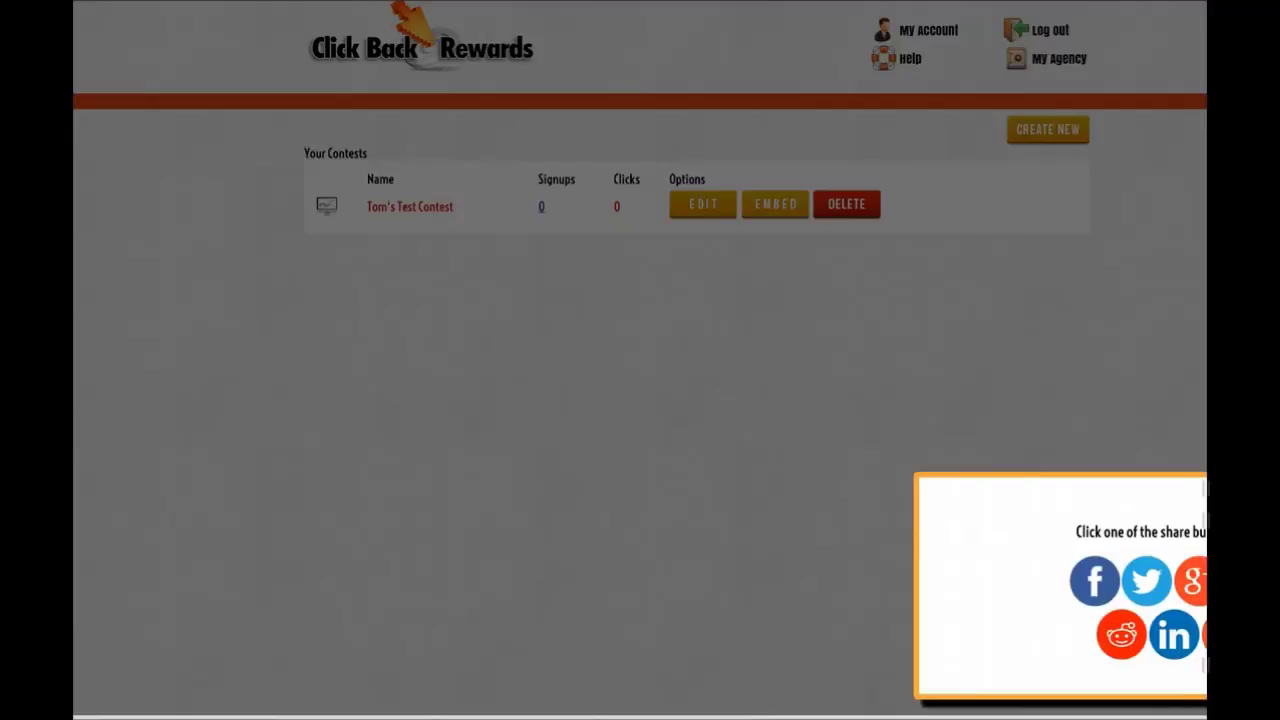
Dismiss the social sharing and assistance popups, leaving the Your Contests list with the test contest
left_click(823, 284)
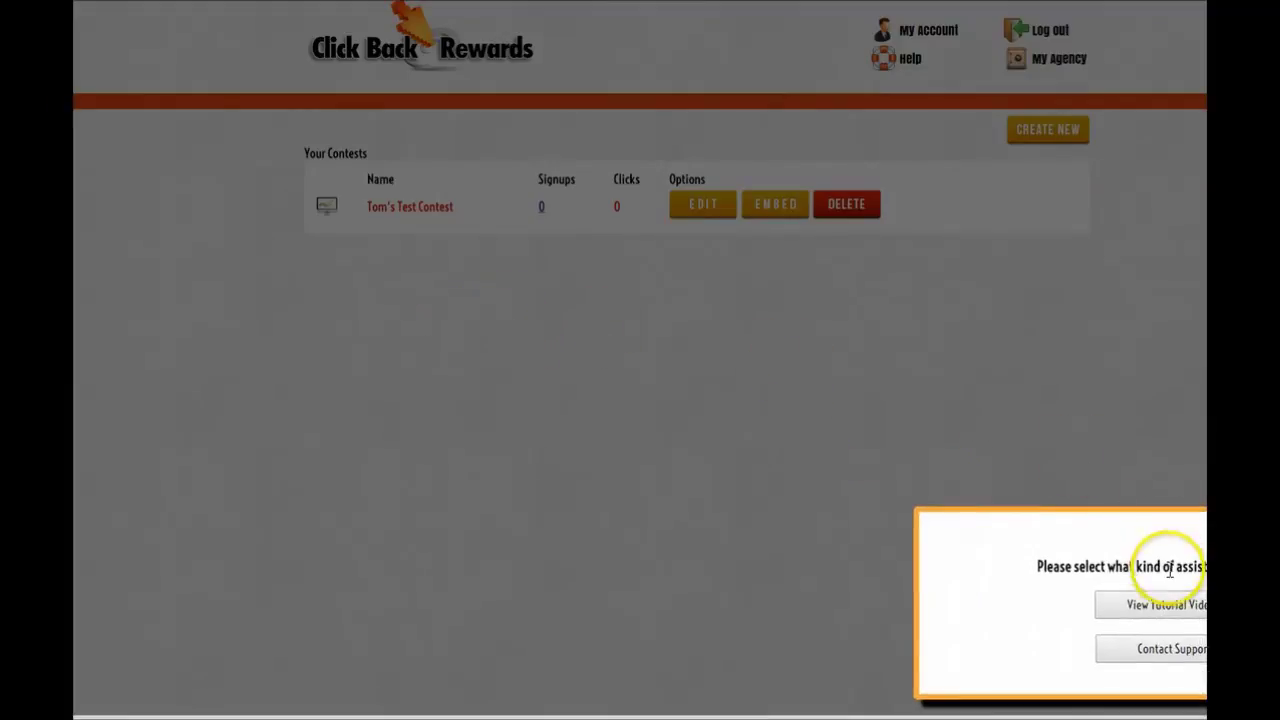
left_click(763, 329)
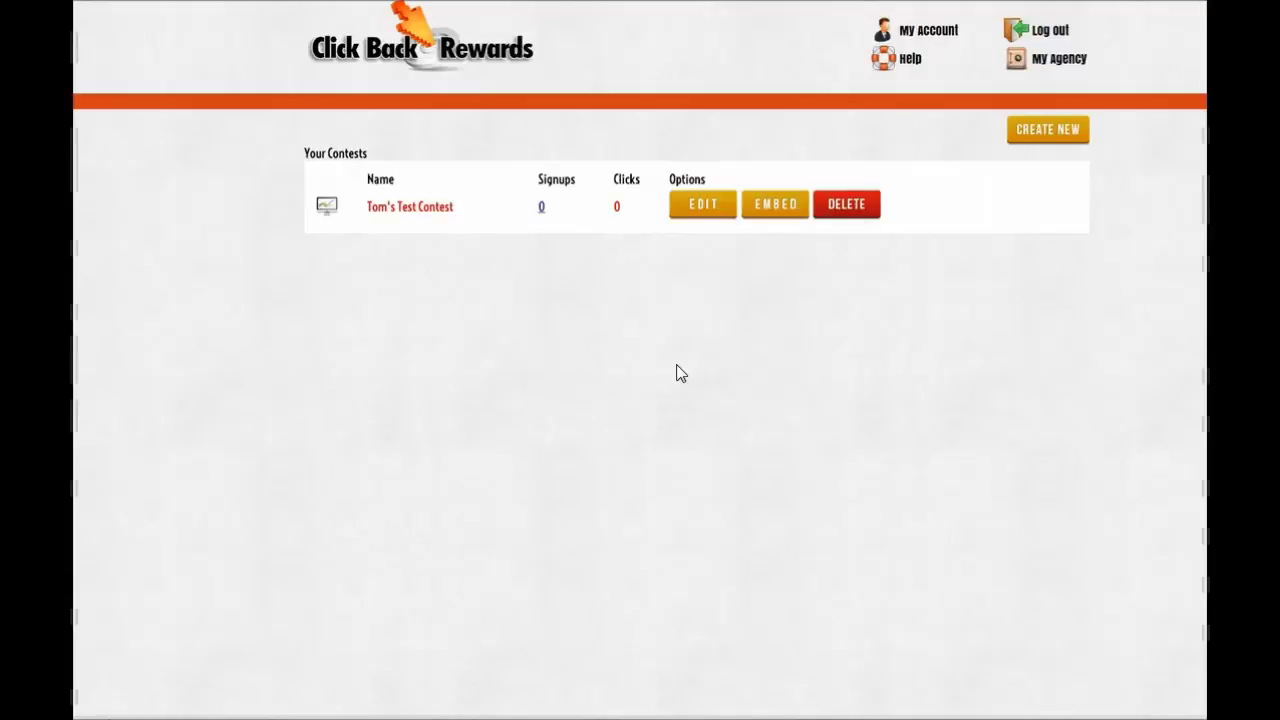
left_click(669, 367)
left_click(637, 389)
right_click(611, 418)
left_click(494, 374)
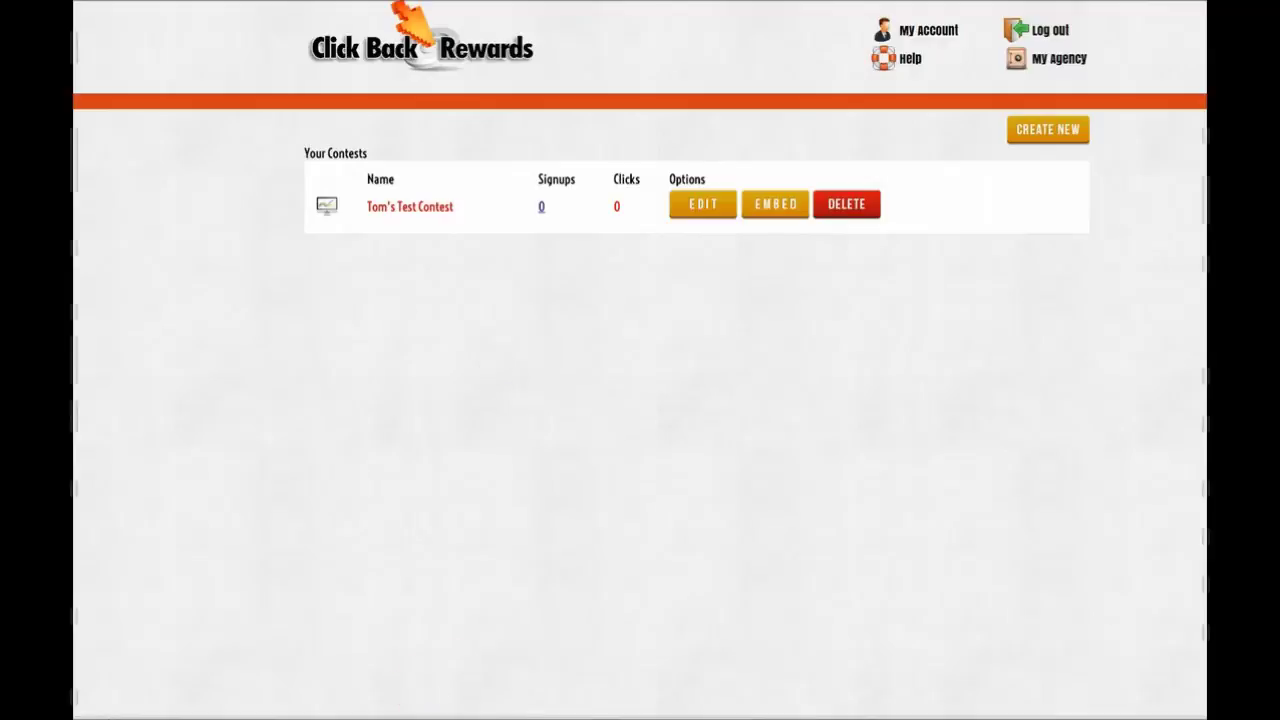